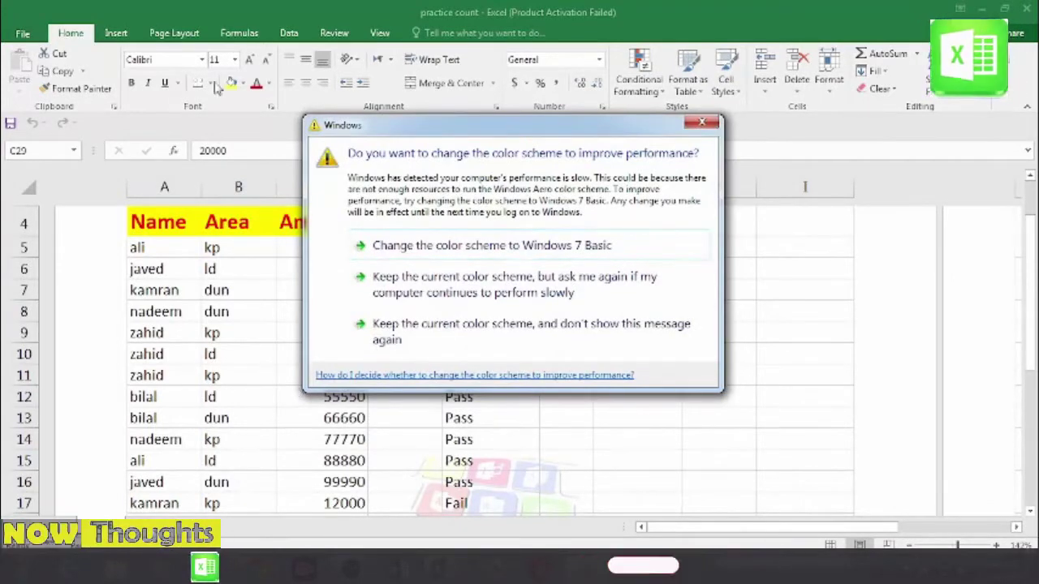
# - Move the Windows colour-scheme dialog to the bottom of the screen to uncover the table
pyautogui.moveTo(540, 128)
pyautogui.mouseDown()
pyautogui.moveTo(604, 416)
pyautogui.moveTo(657, 542)
pyautogui.mouseUp()
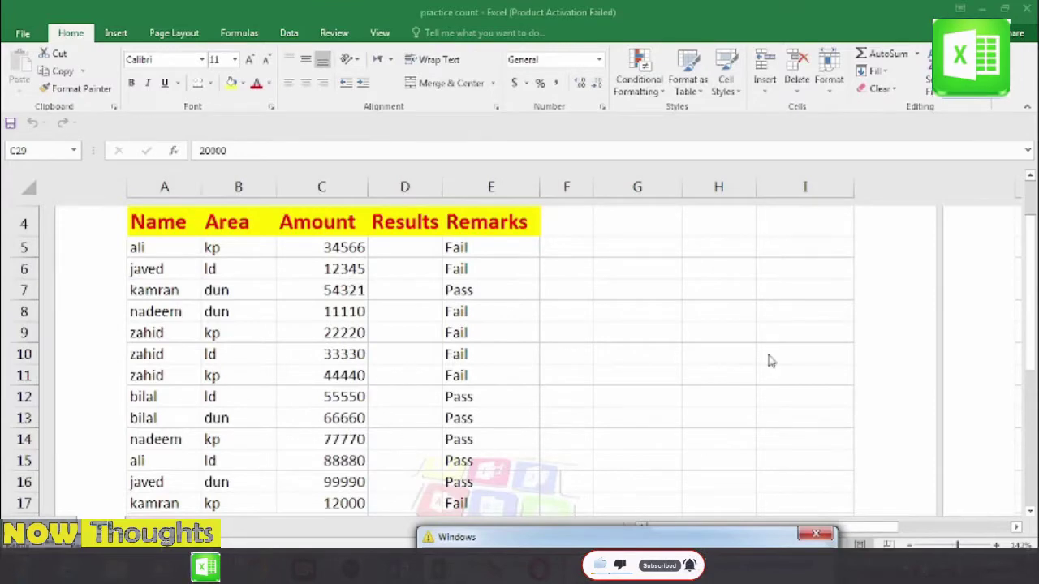
# - Enter =SUM(C5:C29) in C30 so the Amount column totals 1085512
pyautogui.scroll(-1, 622, 348)
pyautogui.scroll(-4, 557, 355)
pyautogui.scroll(-2, 365, 387)
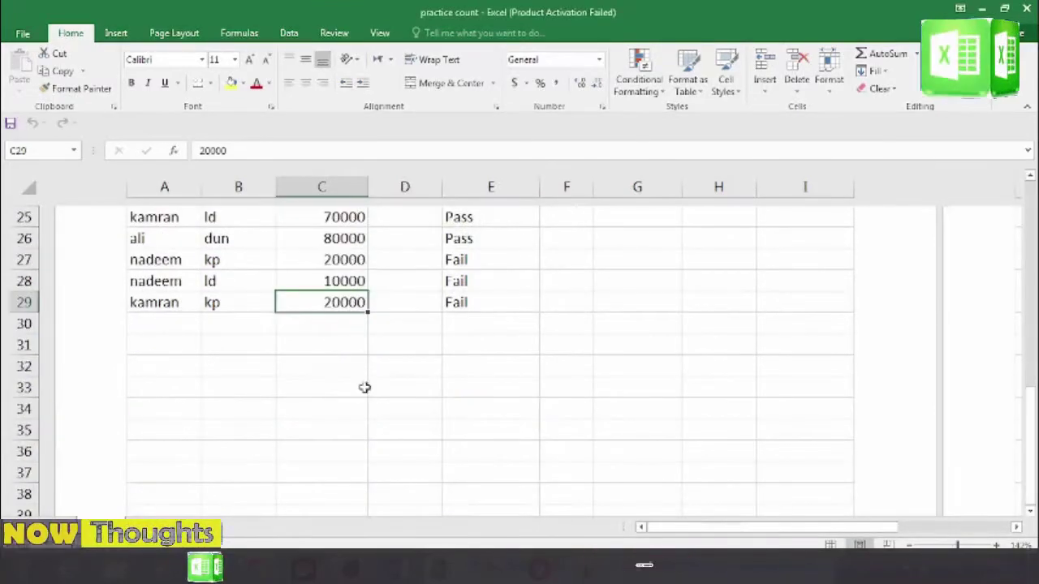
pyautogui.click(341, 329)
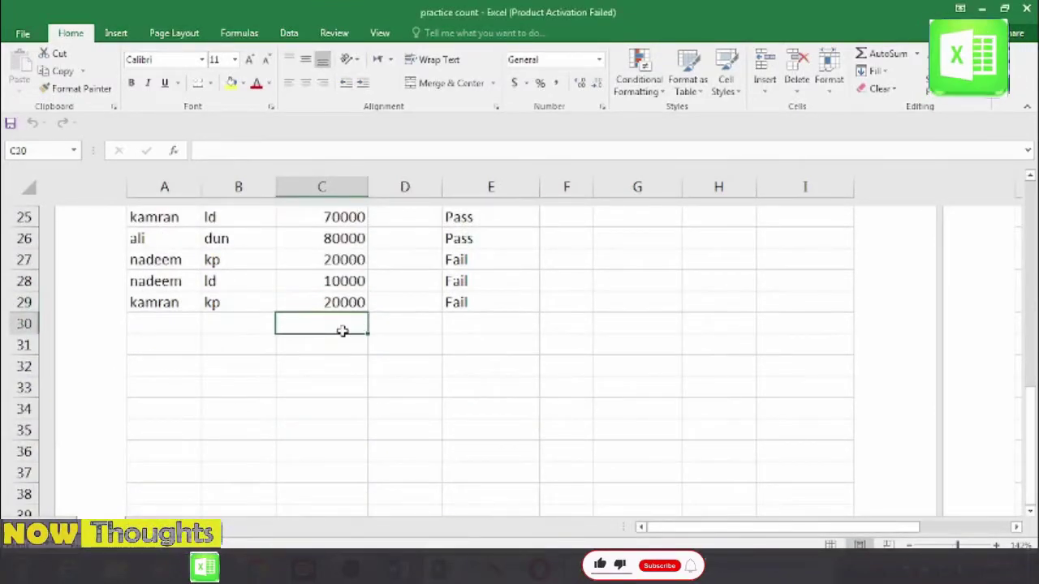
pyautogui.write('=')
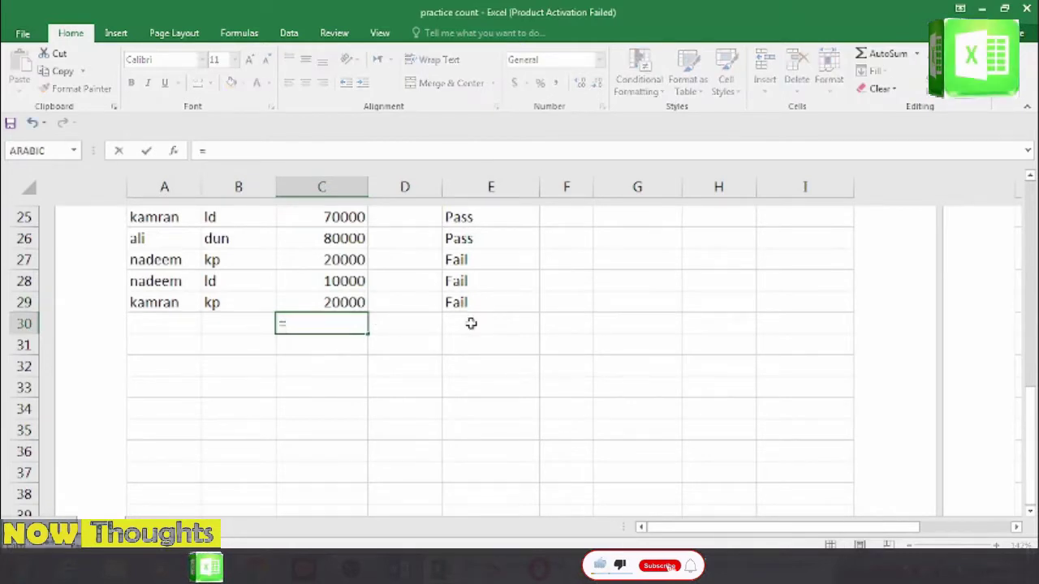
pyautogui.write('sum')
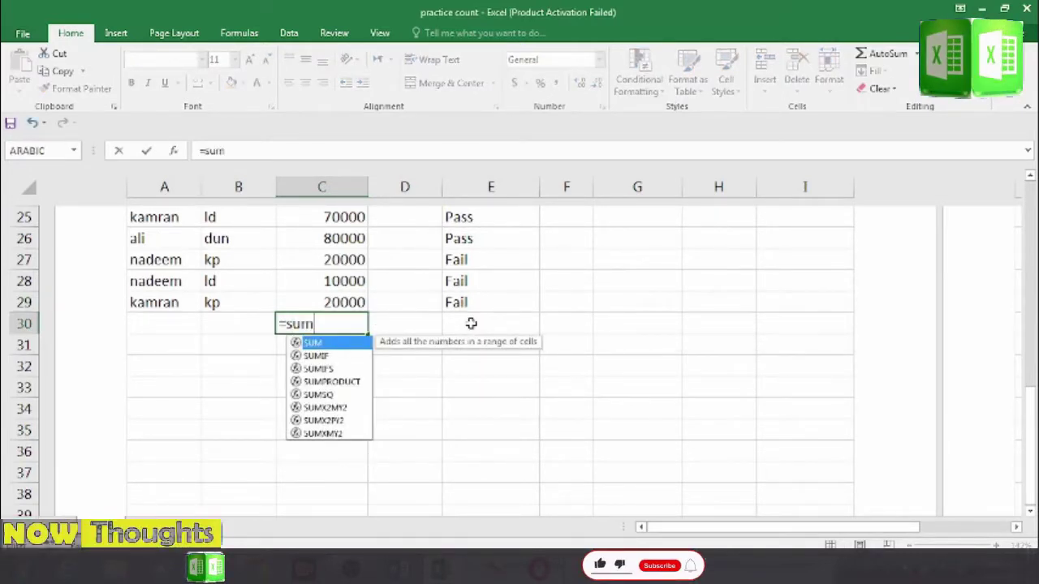
pyautogui.press('Tab')
pyautogui.scroll(1, 364, 259)
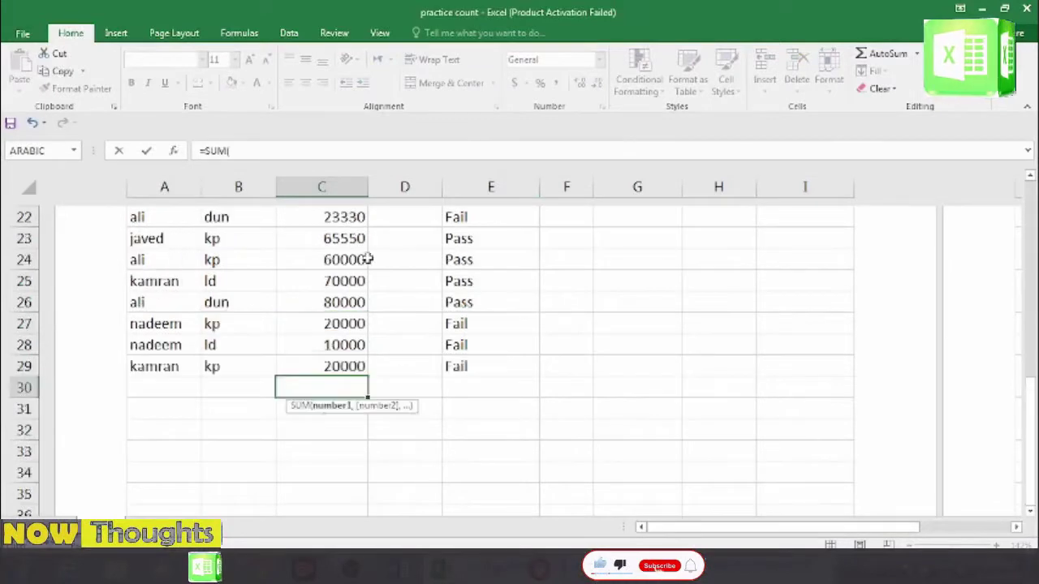
pyautogui.scroll(7, 367, 258)
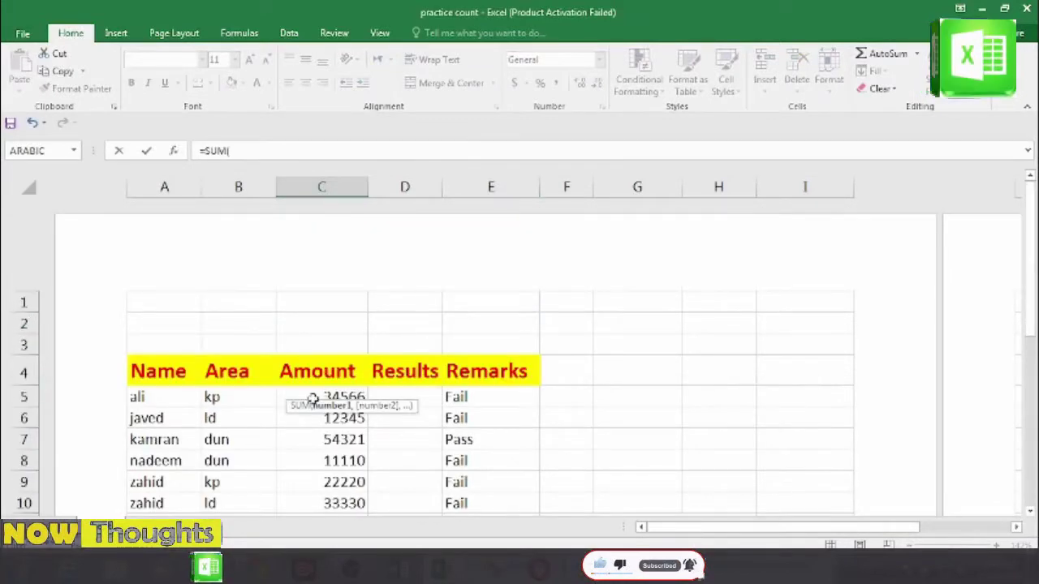
pyautogui.moveTo(312, 397)
pyautogui.mouseDown()
pyautogui.moveTo(369, 491)
pyautogui.moveTo(350, 494)
pyautogui.moveTo(349, 472)
pyautogui.mouseUp()
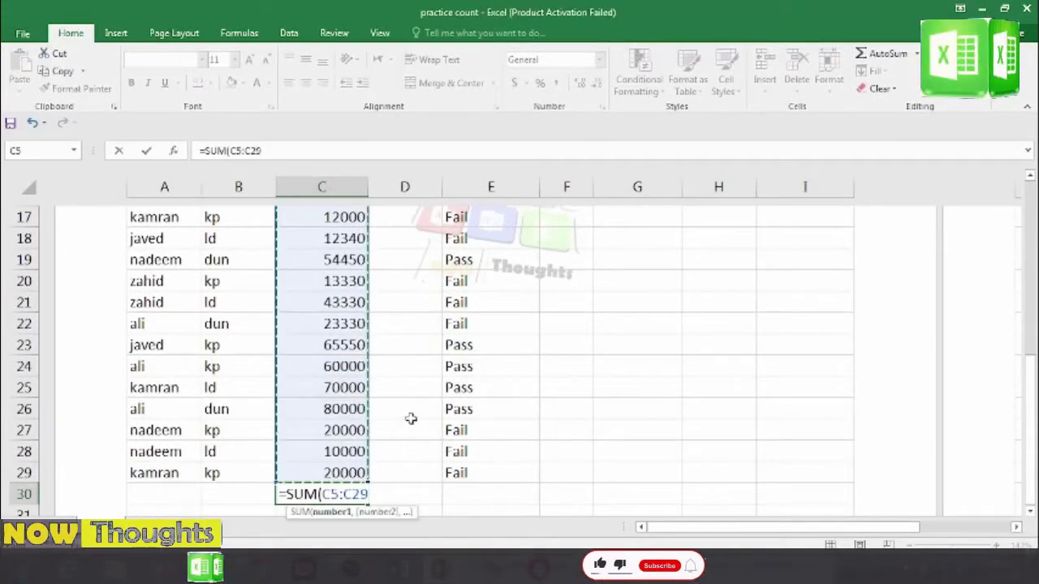
pyautogui.press('Return')
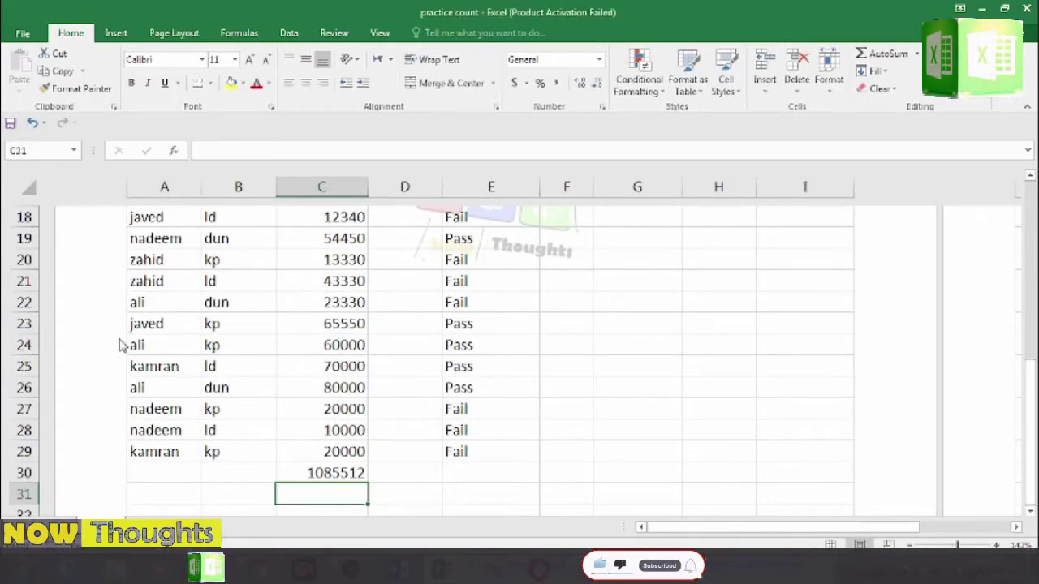
# - Start a =SUMIF( formula in cell D5, accepting SUMIF from autocomplete
pyautogui.scroll(2, 252, 344)
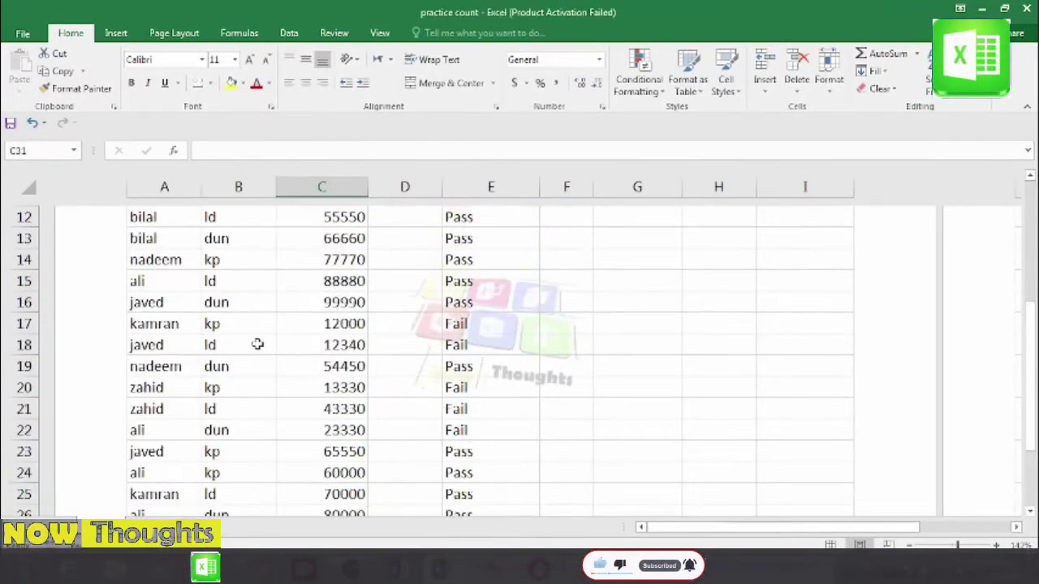
pyautogui.scroll(4, 271, 380)
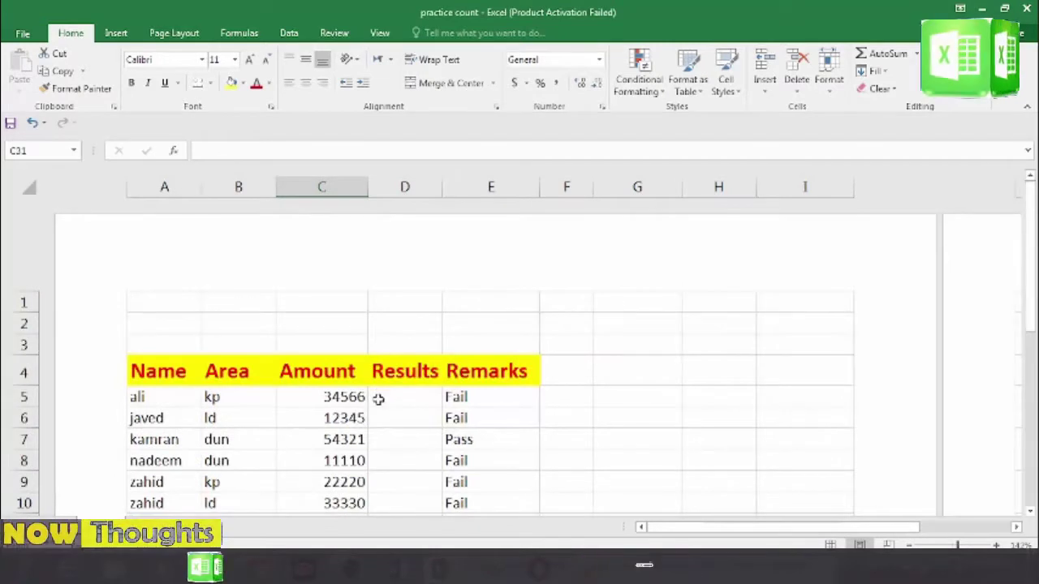
pyautogui.click(412, 397)
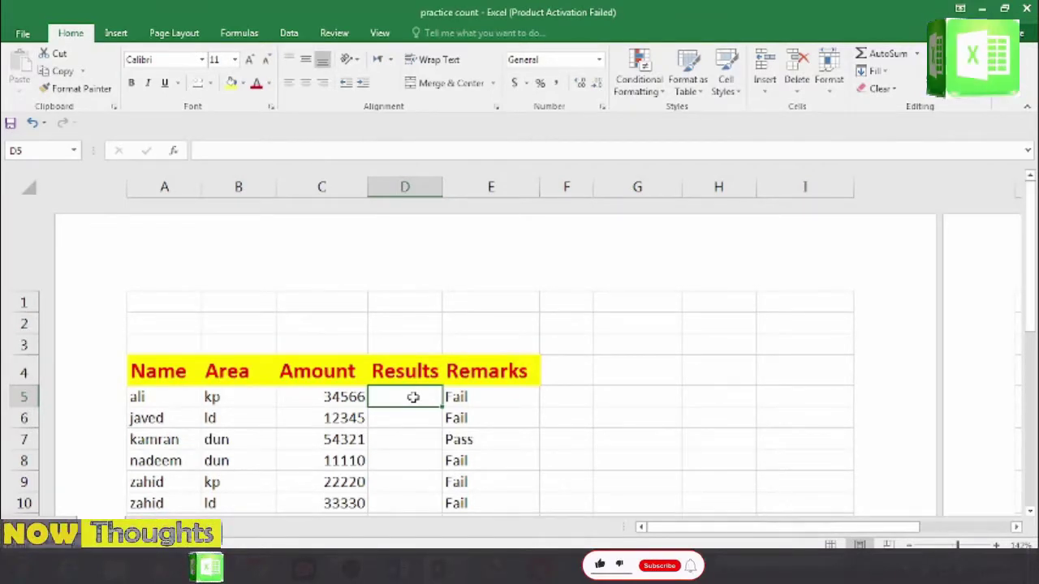
pyautogui.write('=')
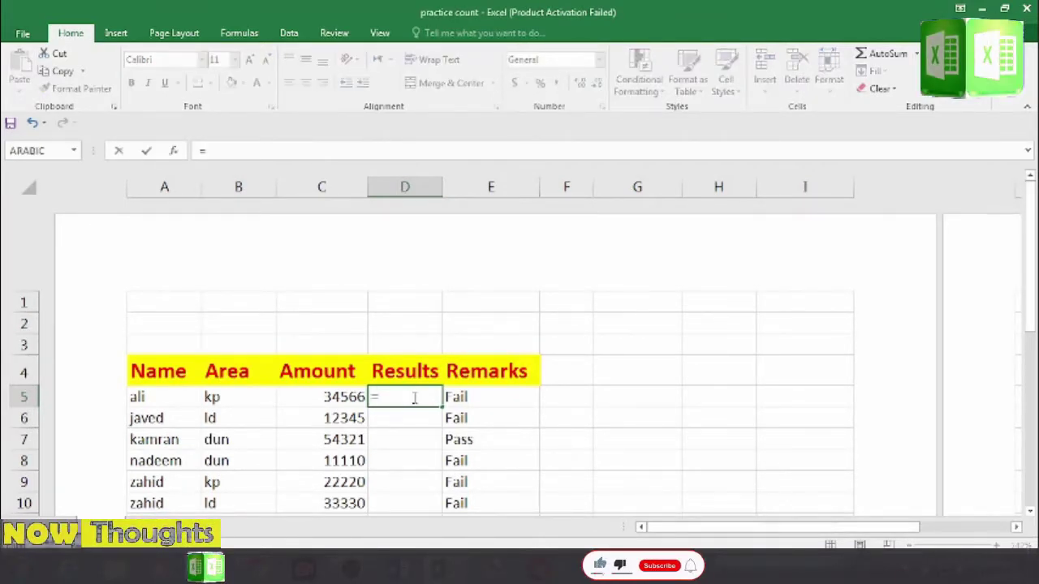
pyautogui.write('s')
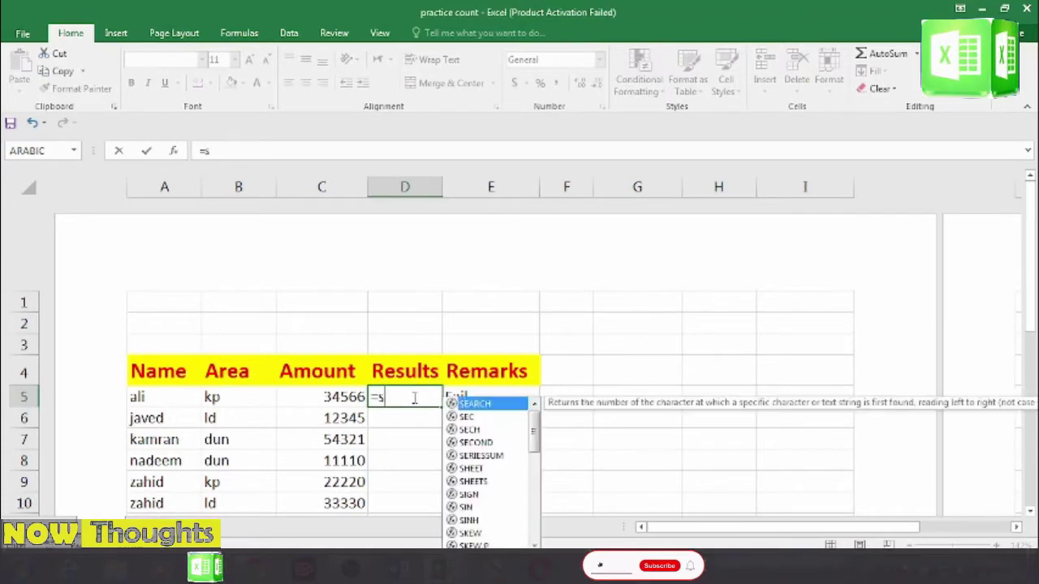
pyautogui.write('umif')
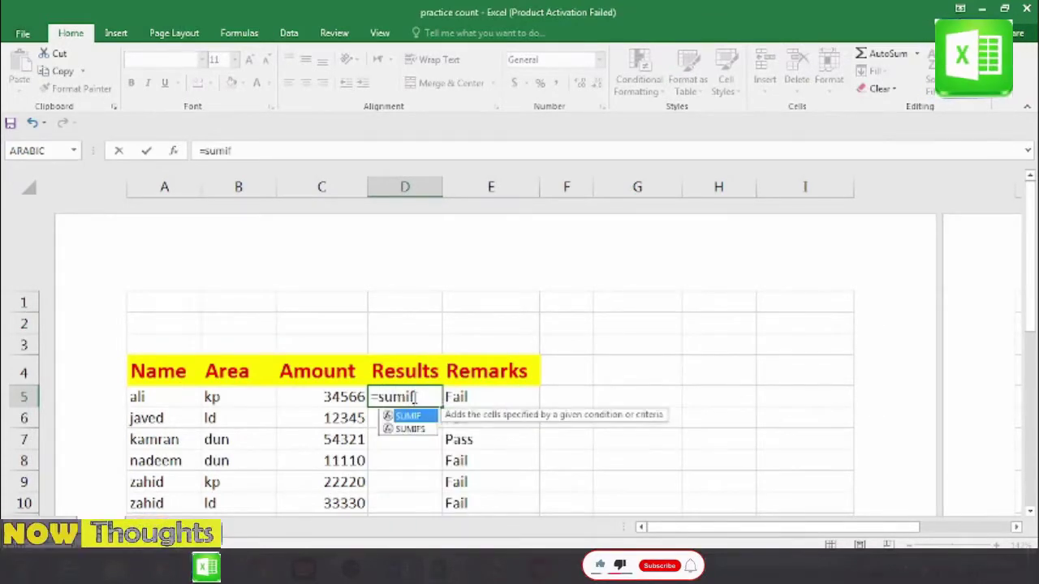
pyautogui.press('Tab')
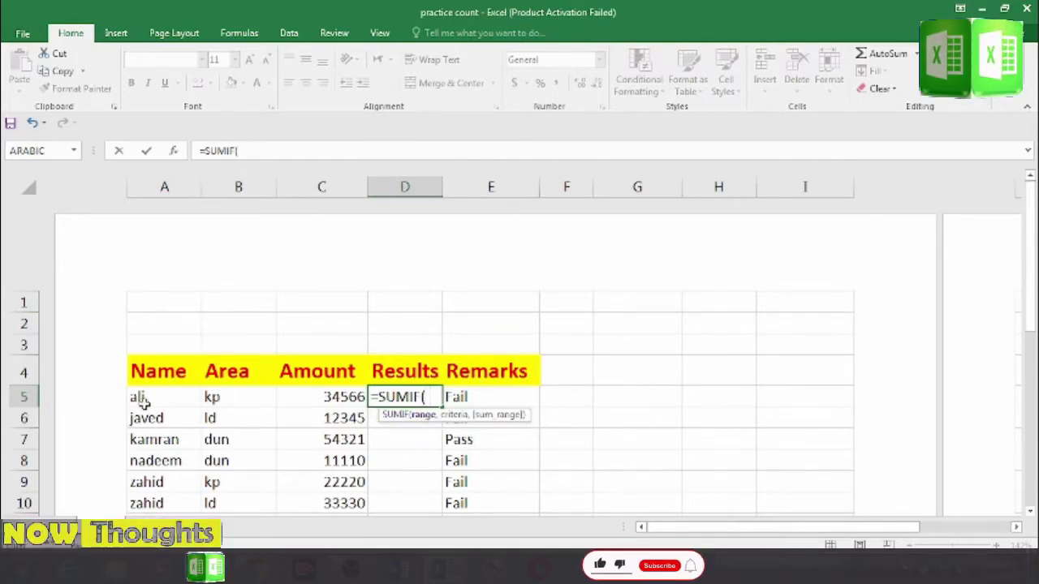
# - Set the Name column A5:A29 as the SUMIF range in D5
pyautogui.moveTo(142, 401); pyautogui.dragTo(162, 512)
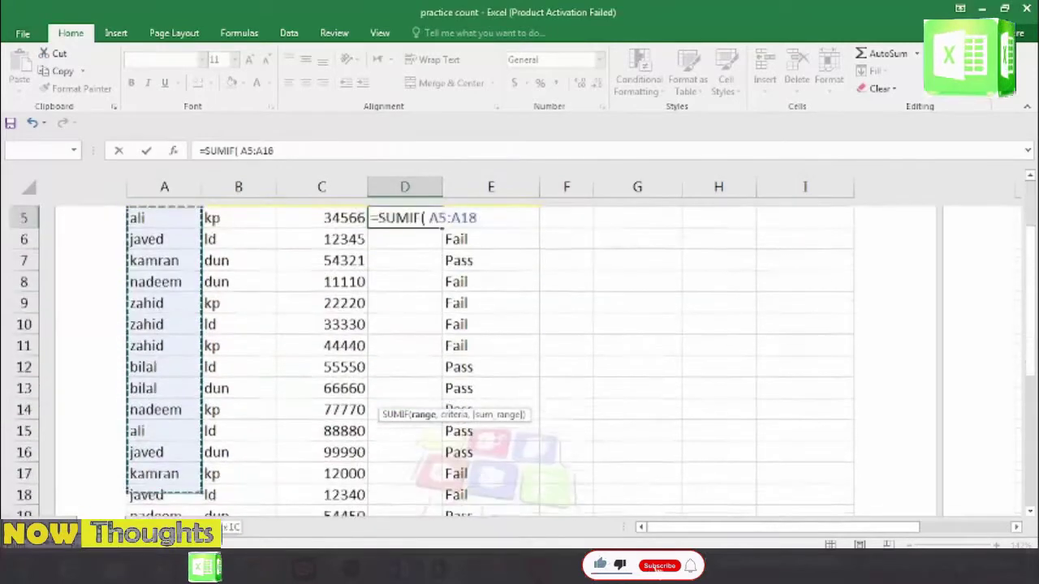
pyautogui.moveTo(162, 513); pyautogui.dragTo(160, 452)
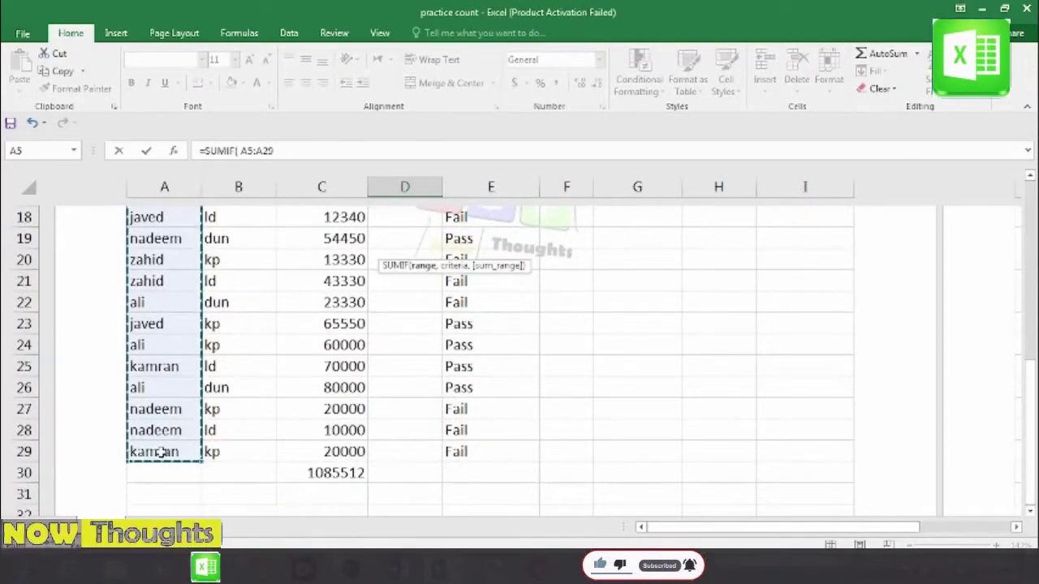
pyautogui.write(',')
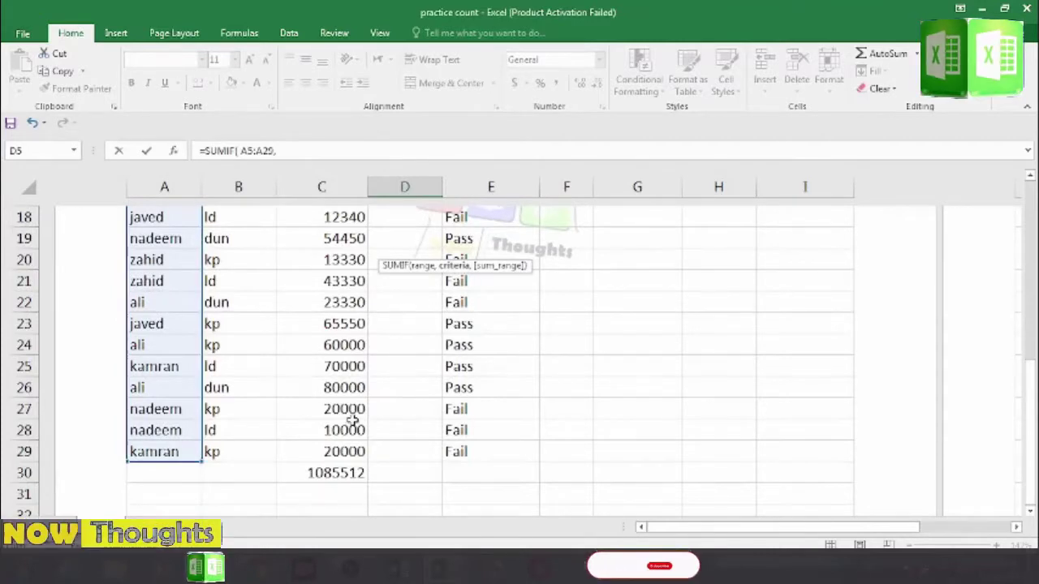
pyautogui.scroll(3, 353, 419)
pyautogui.scroll(3, 348, 419)
pyautogui.scroll(-1, 456, 333)
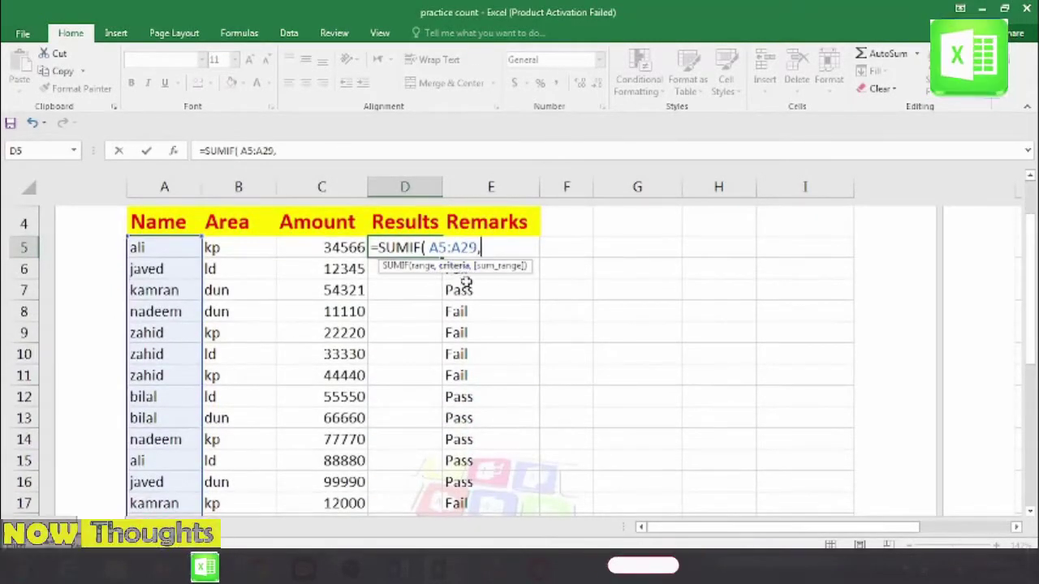
# - Add criterion "ali" and sum range C5:C29, completing D5 to return 286776
pyautogui.write('"ali",C5')
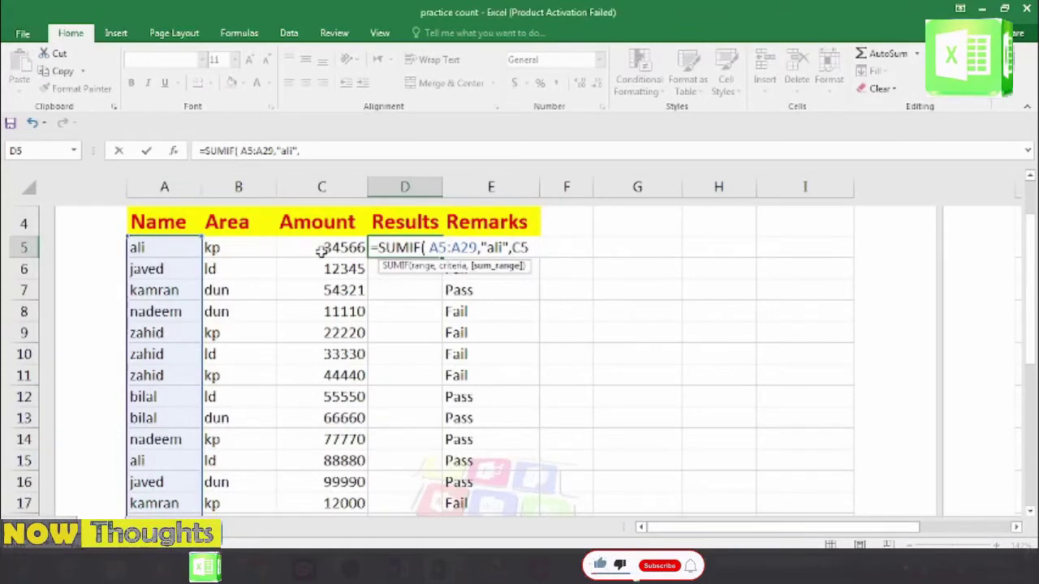
pyautogui.moveTo(320, 252)
pyautogui.mouseDown()
pyautogui.moveTo(365, 487)
pyautogui.moveTo(337, 449)
pyautogui.mouseUp()
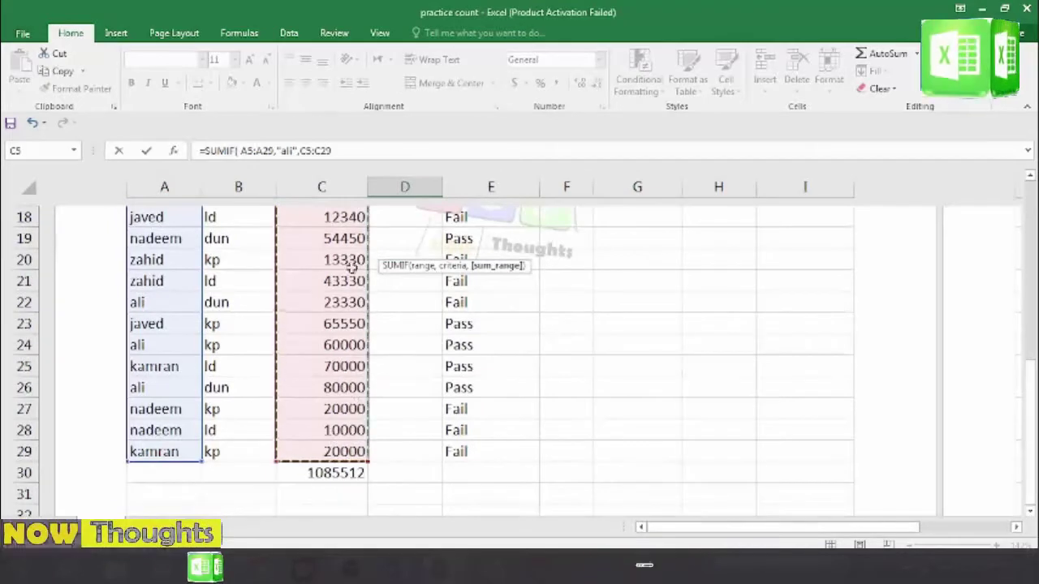
pyautogui.click(365, 149)
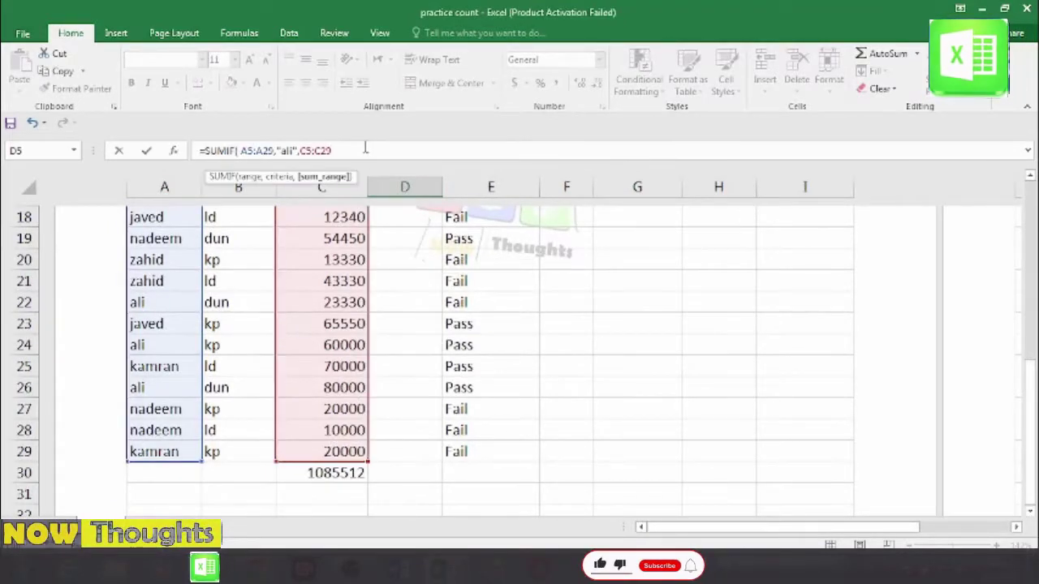
pyautogui.write(')')
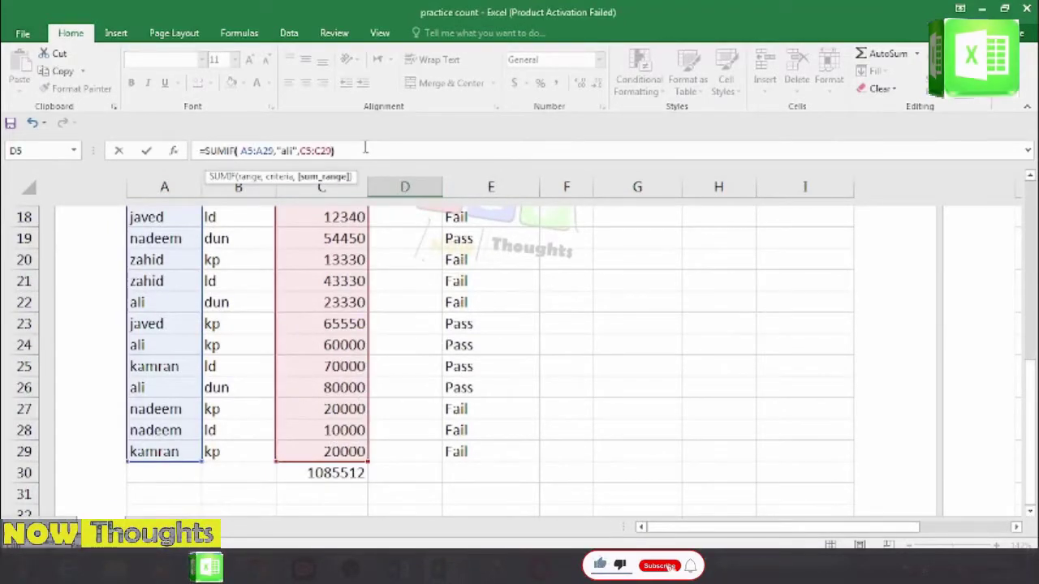
pyautogui.hotkey('ctrl', 'Return')
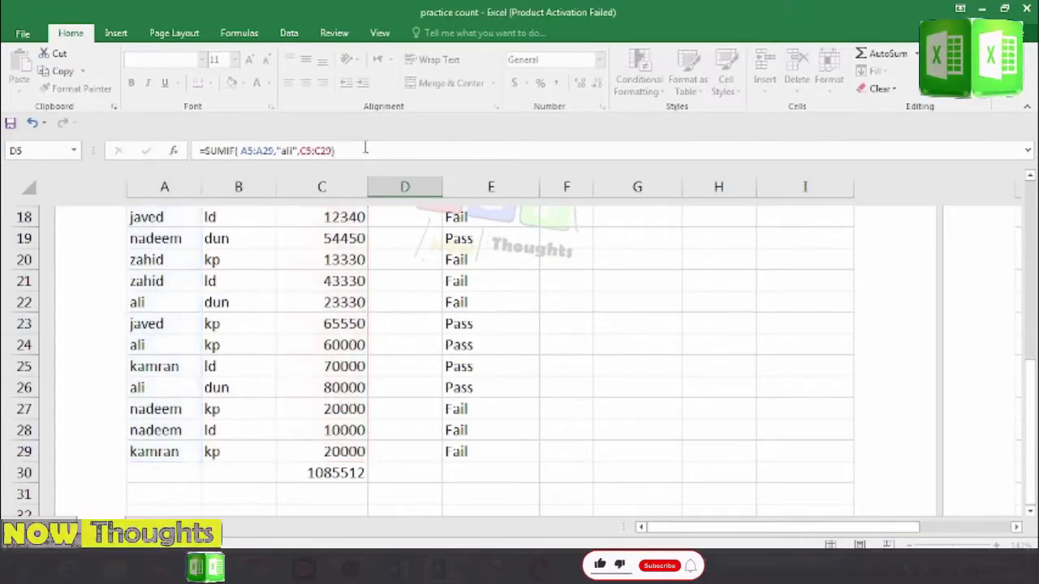
pyautogui.press('Down')
pyautogui.scroll(1, 381, 235)
pyautogui.scroll(1, 392, 347)
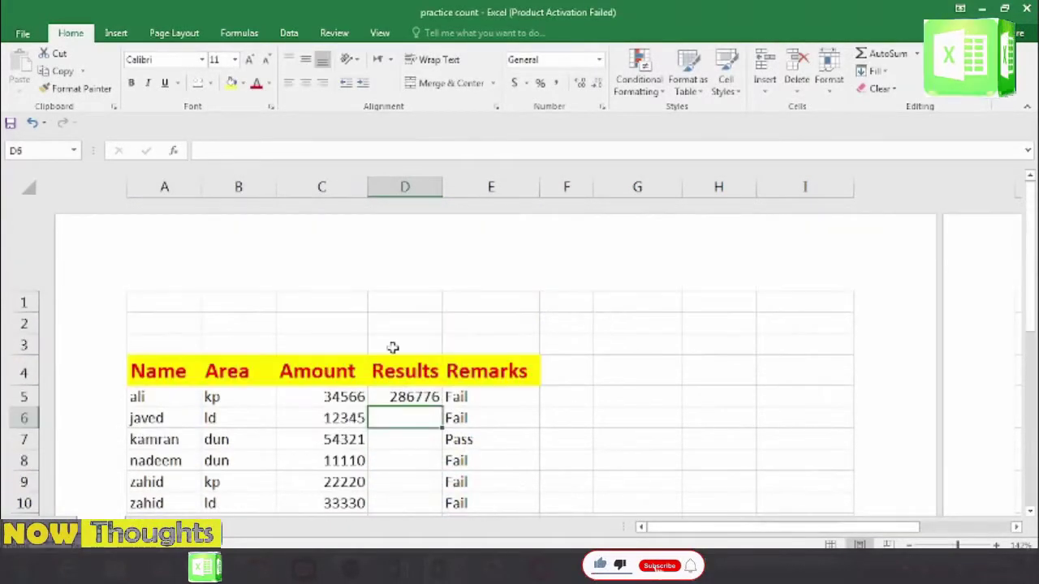
# - Change D5's criterion from "ali" to "javed" so it returns 190225
pyautogui.click(405, 397)
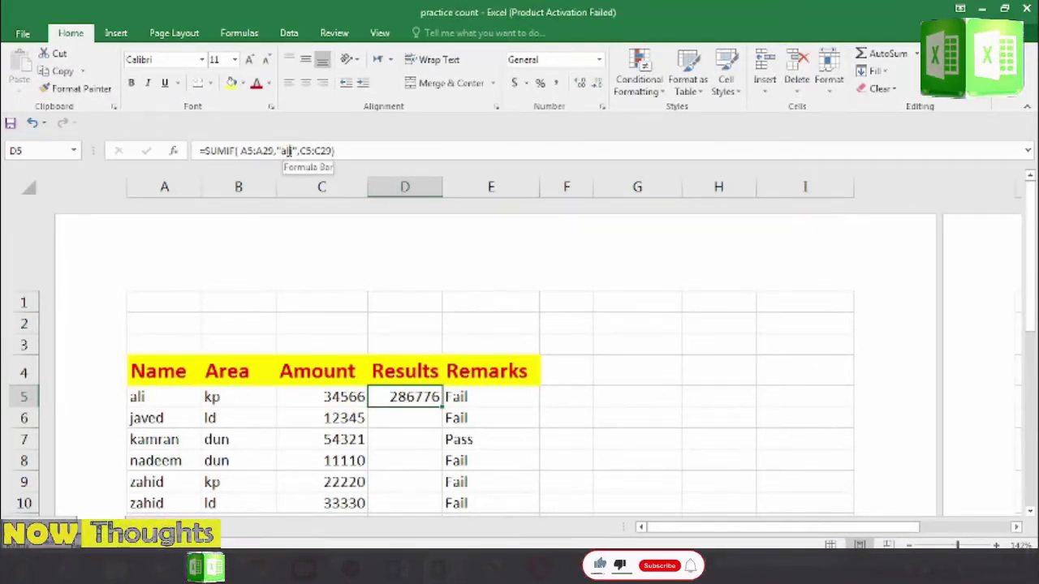
pyautogui.click(293, 150)
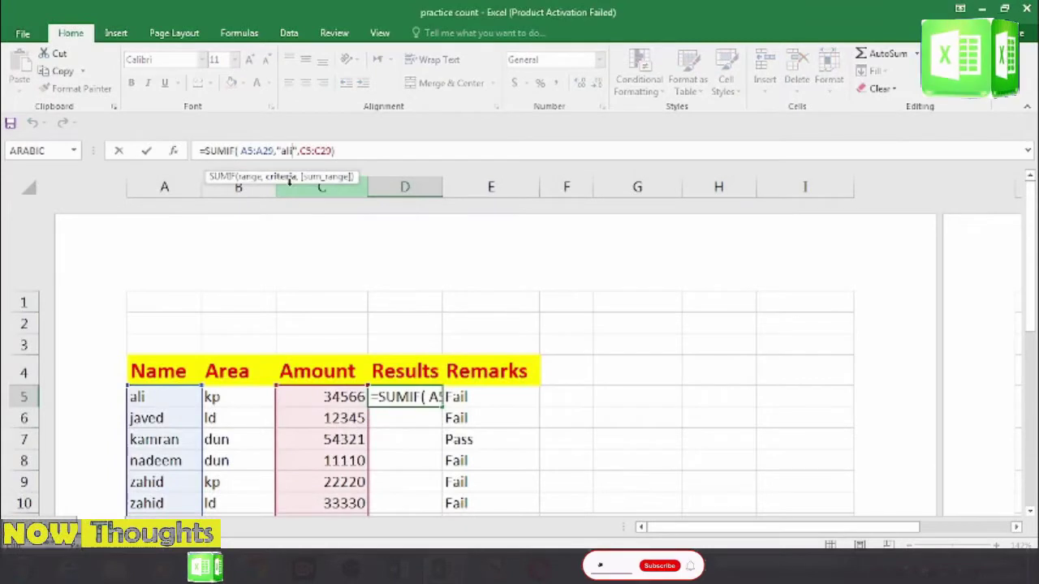
pyautogui.press('BackSpace')
pyautogui.press('BackSpace')
pyautogui.press('BackSpace')
pyautogui.write('javed')
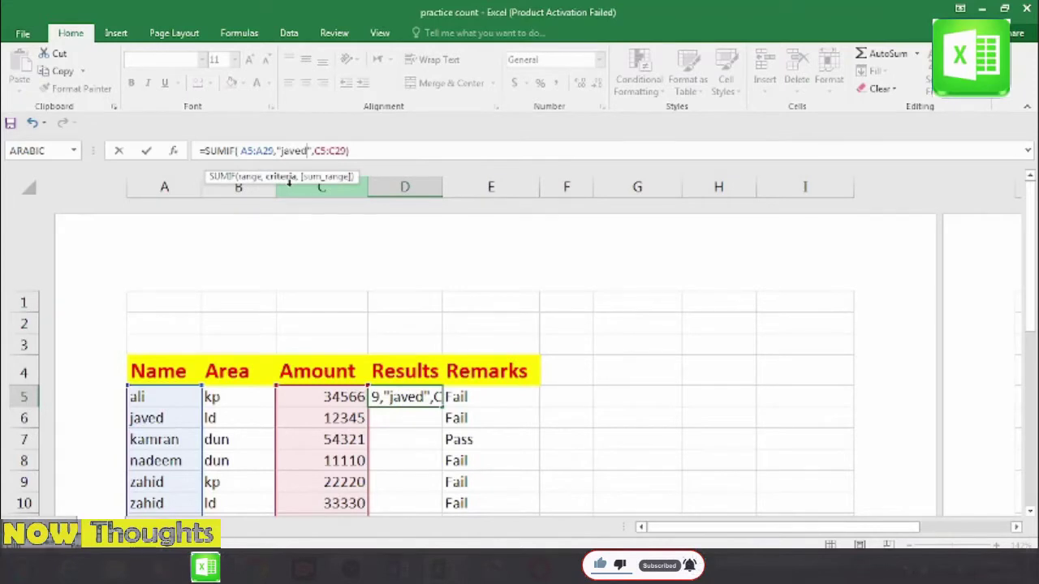
pyautogui.press('Return')
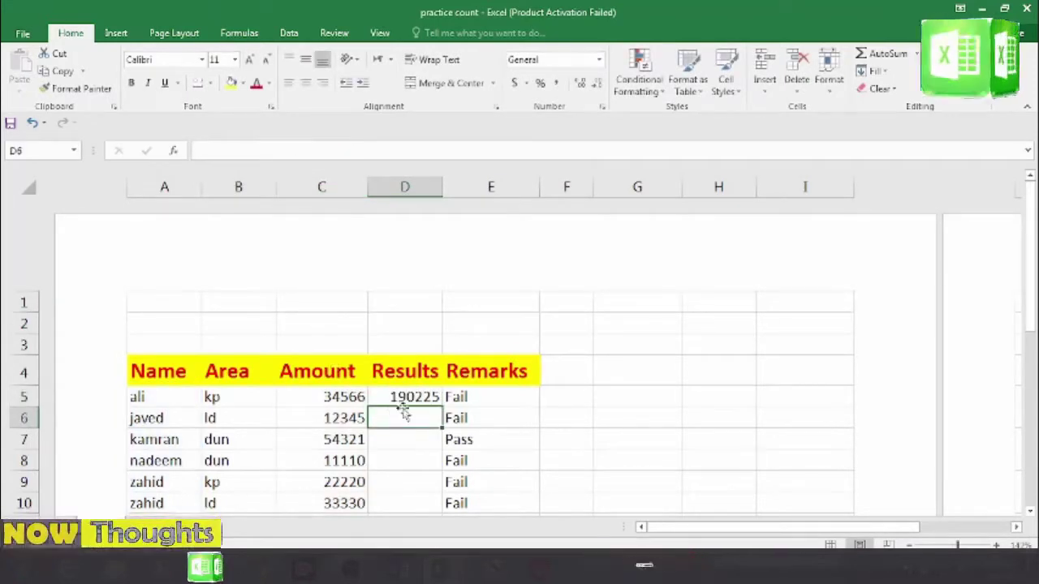
pyautogui.press('Up')
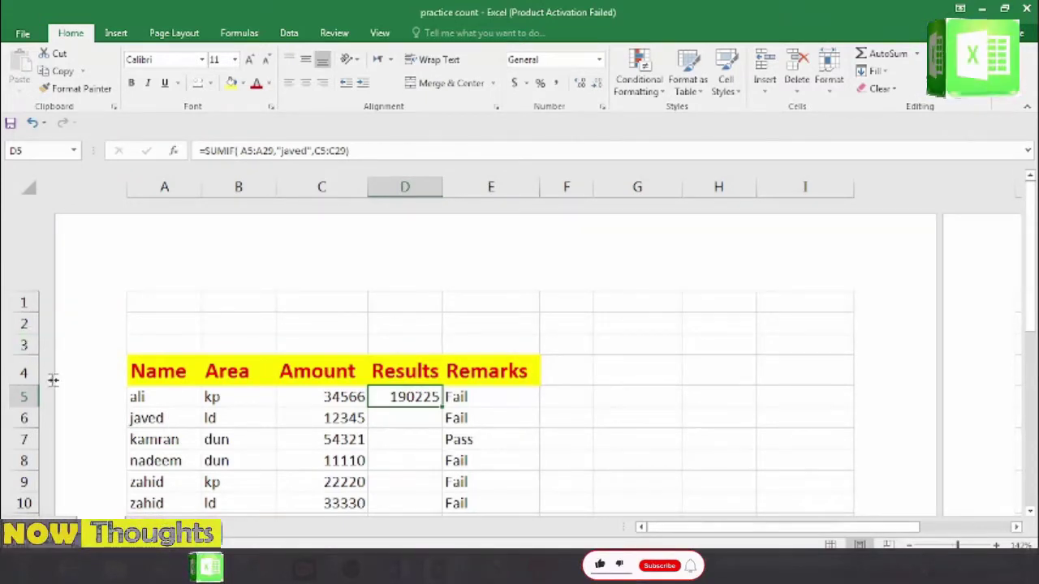
pyautogui.click(393, 420)
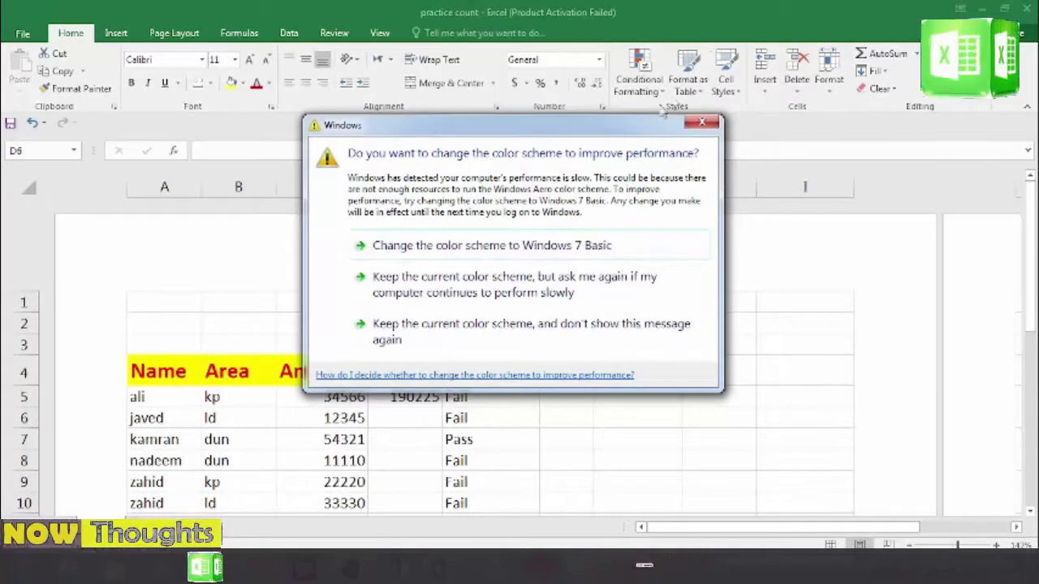
pyautogui.moveTo(664, 123); pyautogui.dragTo(762, 544)
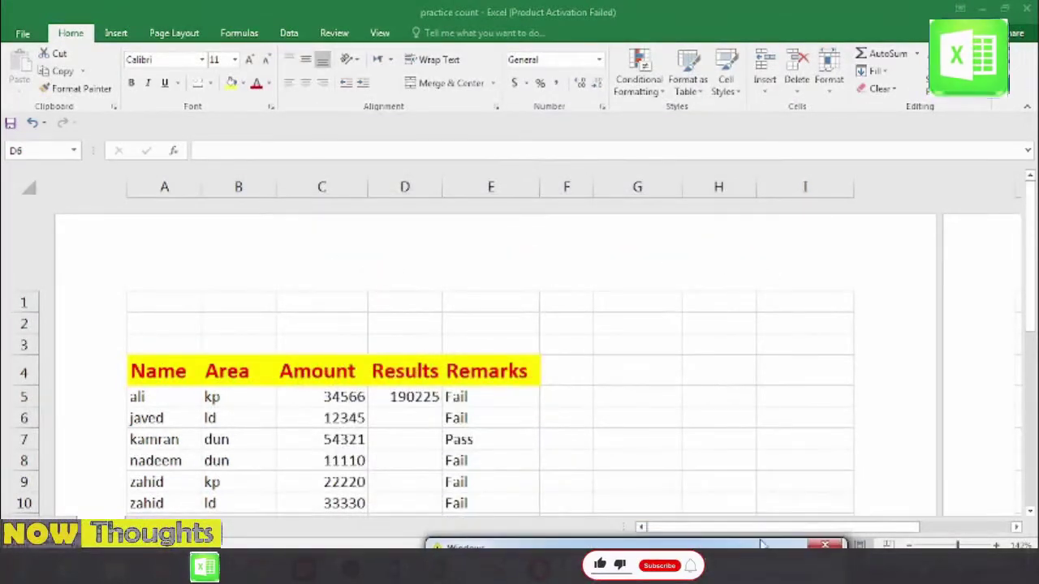
pyautogui.click(409, 418)
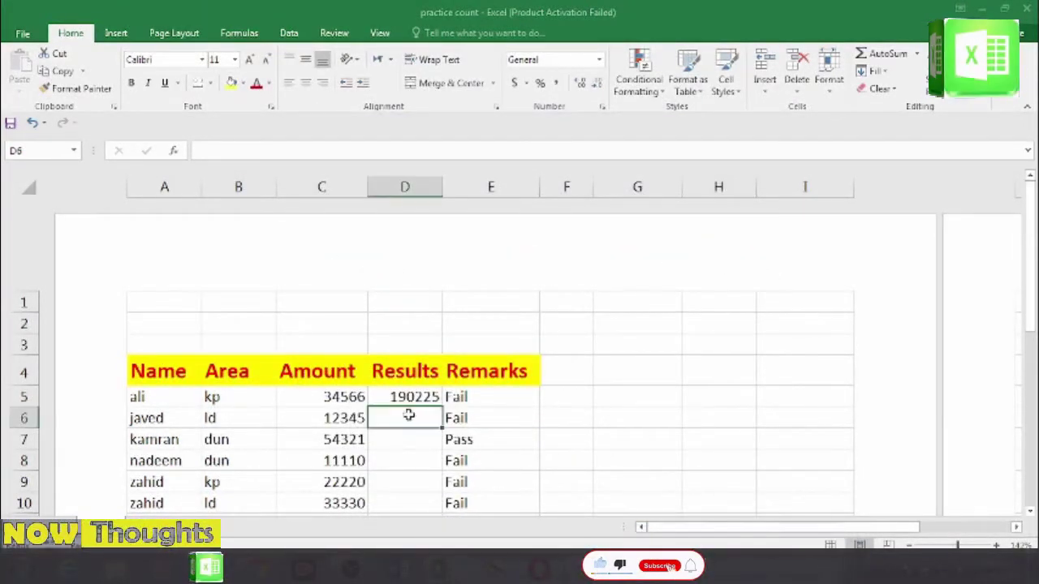
# - Enter =SUMIF(B5:B29,"ld",C5:C29) in D6 to total area ld's amounts, 325775
pyautogui.write('=')
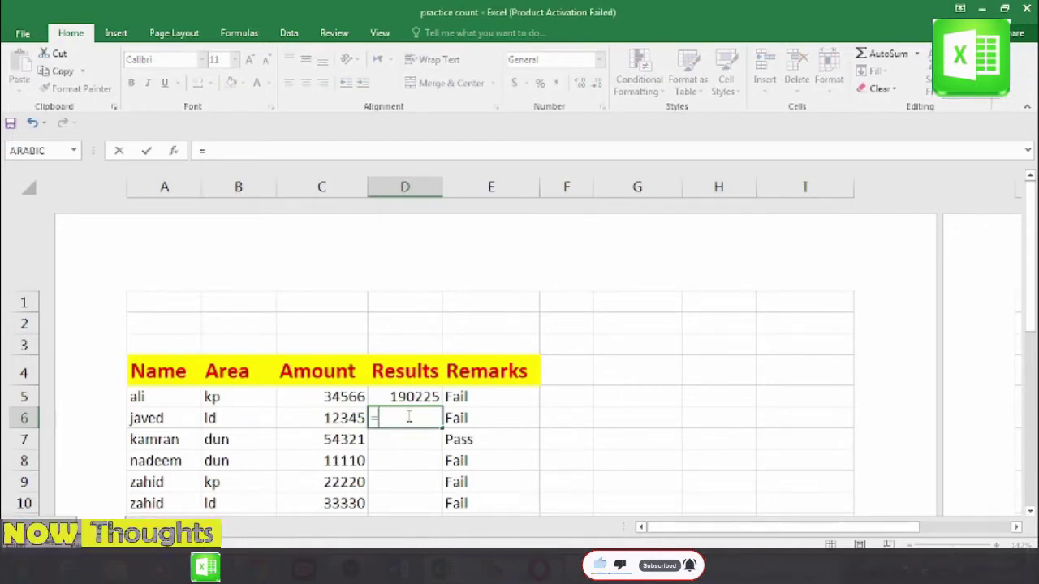
pyautogui.write('su')
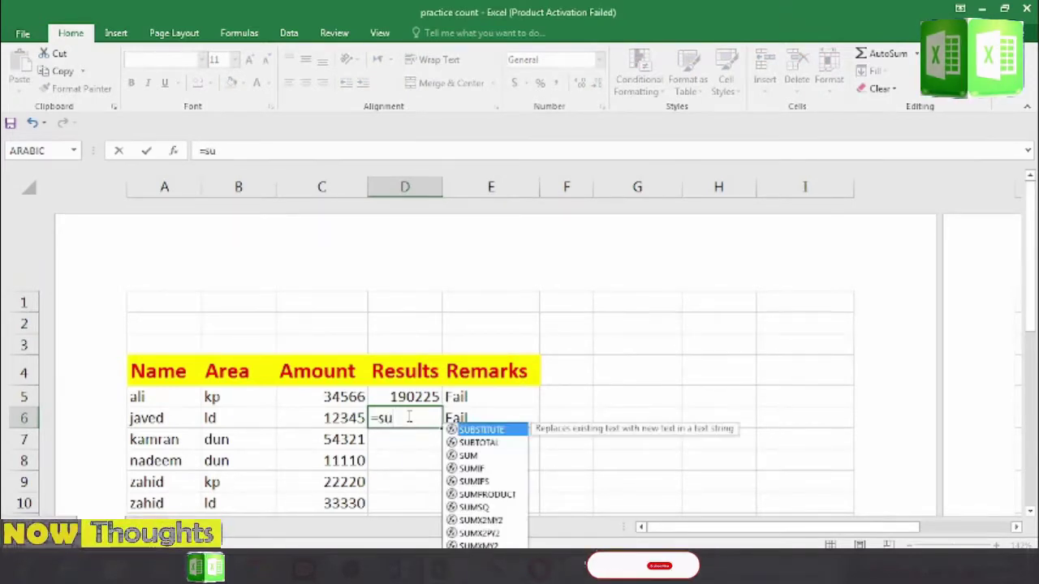
pyautogui.write('mif')
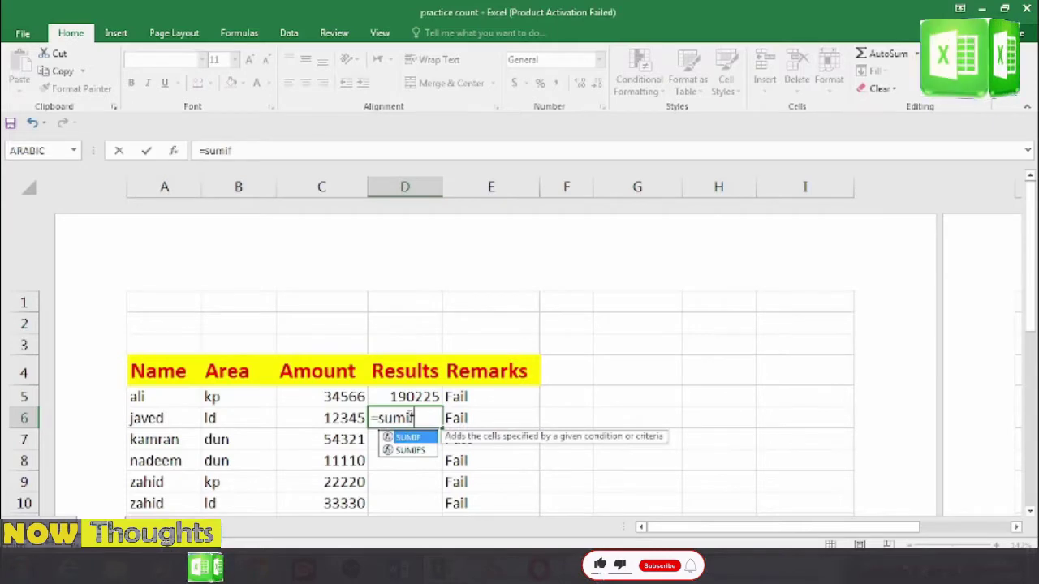
pyautogui.press('Tab')
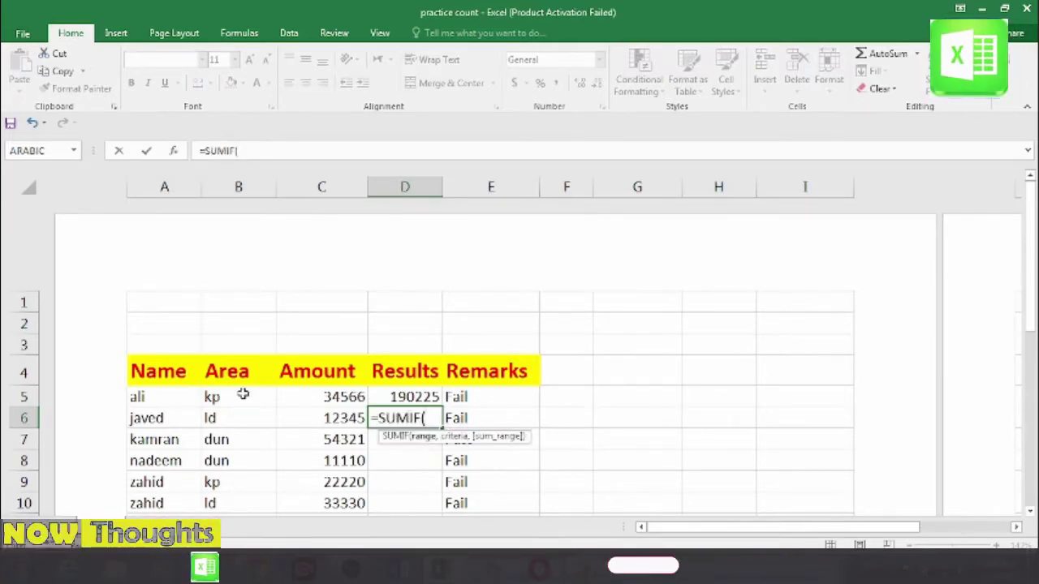
pyautogui.moveTo(241, 396)
pyautogui.mouseDown()
pyautogui.moveTo(238, 507)
pyautogui.moveTo(226, 454)
pyautogui.mouseUp()
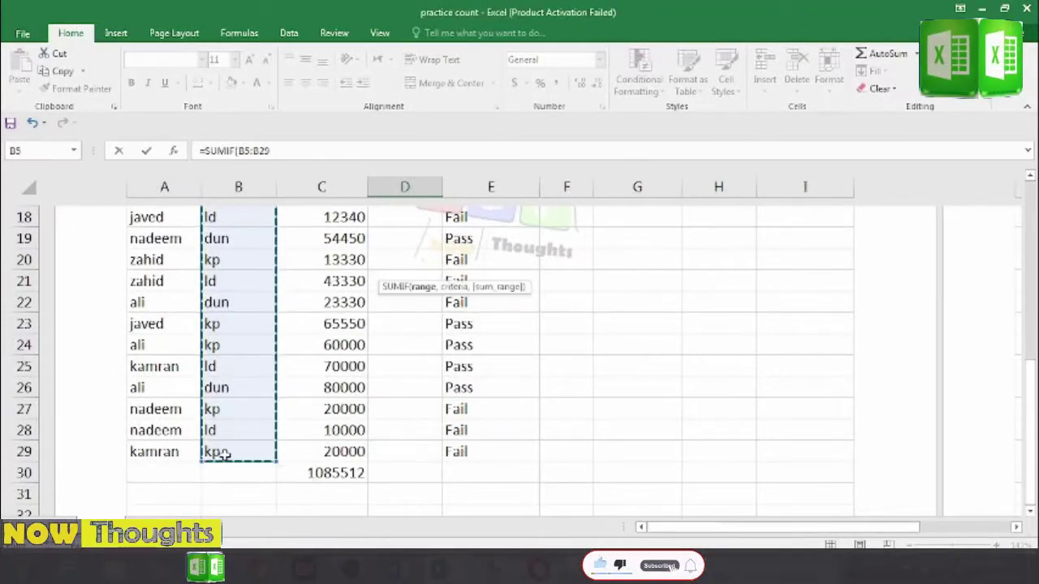
pyautogui.write(',')
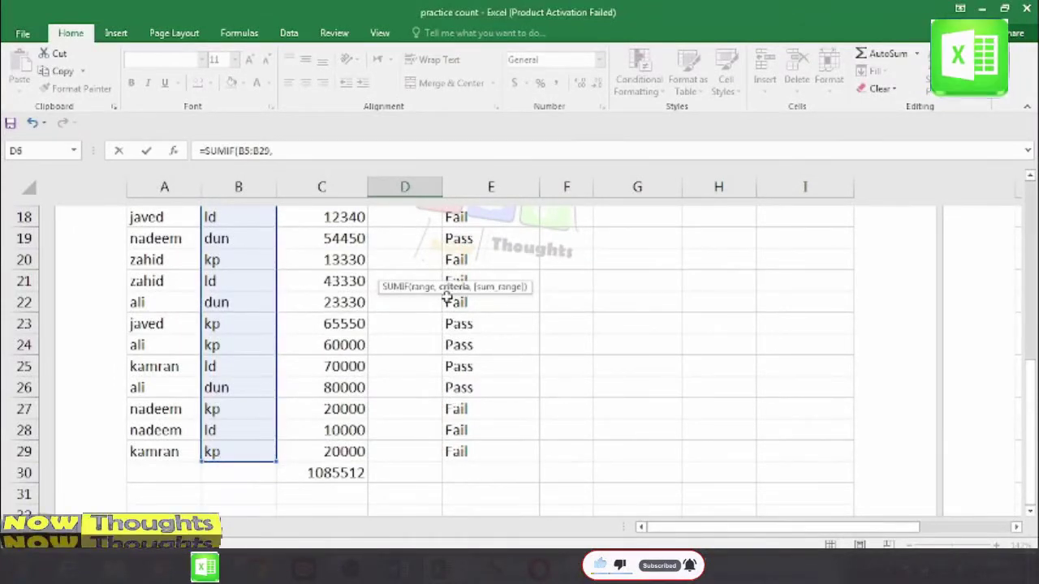
pyautogui.write('"ld')
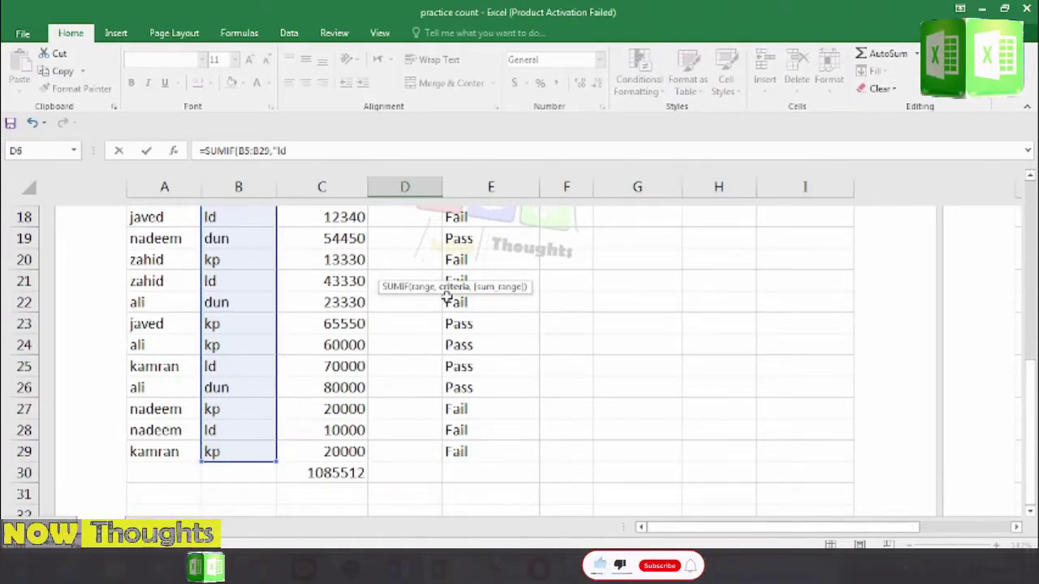
pyautogui.write('",')
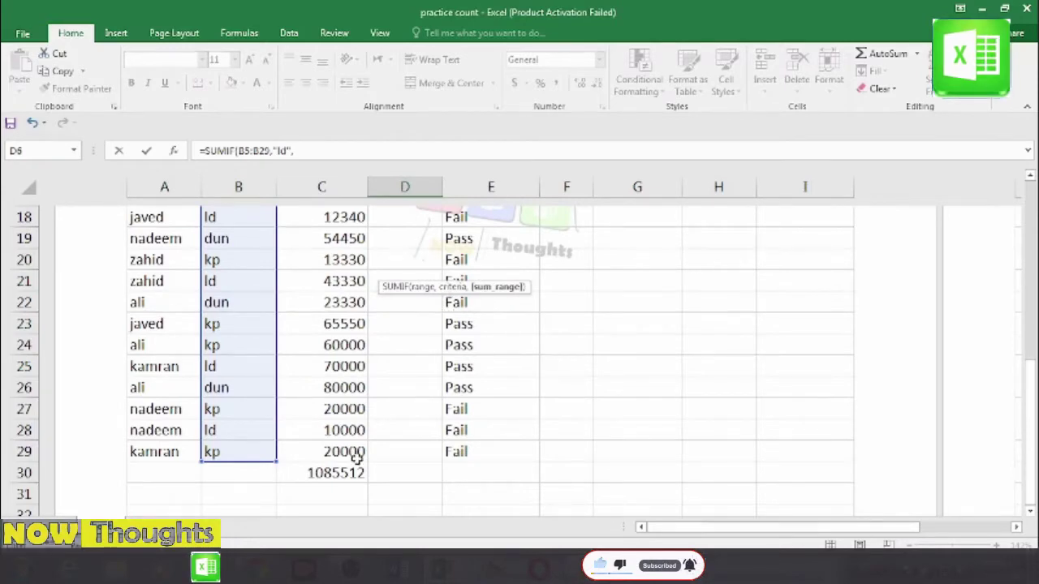
pyautogui.moveTo(357, 459)
pyautogui.mouseDown()
pyautogui.moveTo(365, 188)
pyautogui.moveTo(346, 252)
pyautogui.mouseUp()
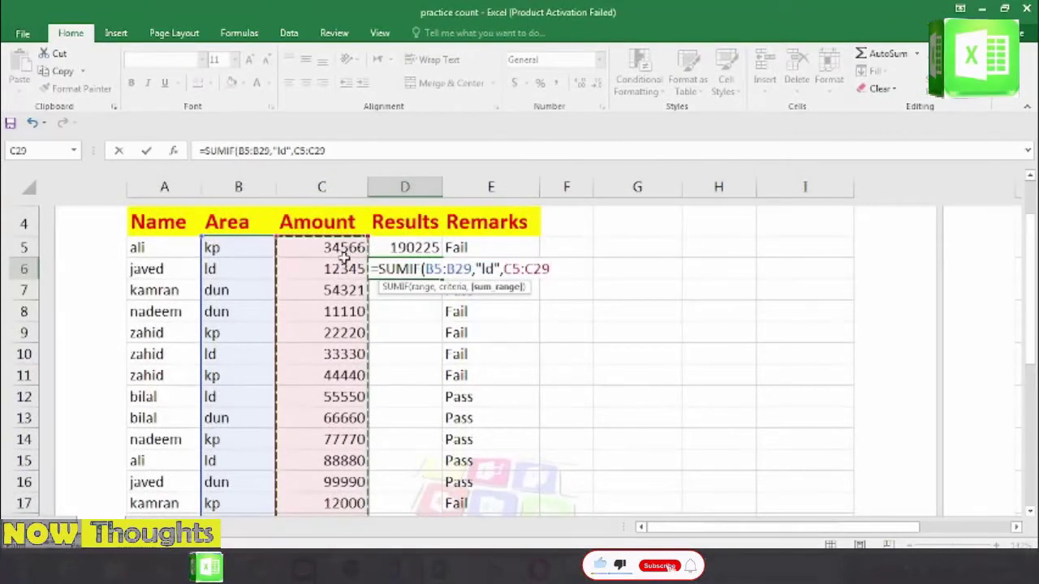
pyautogui.press('Return')
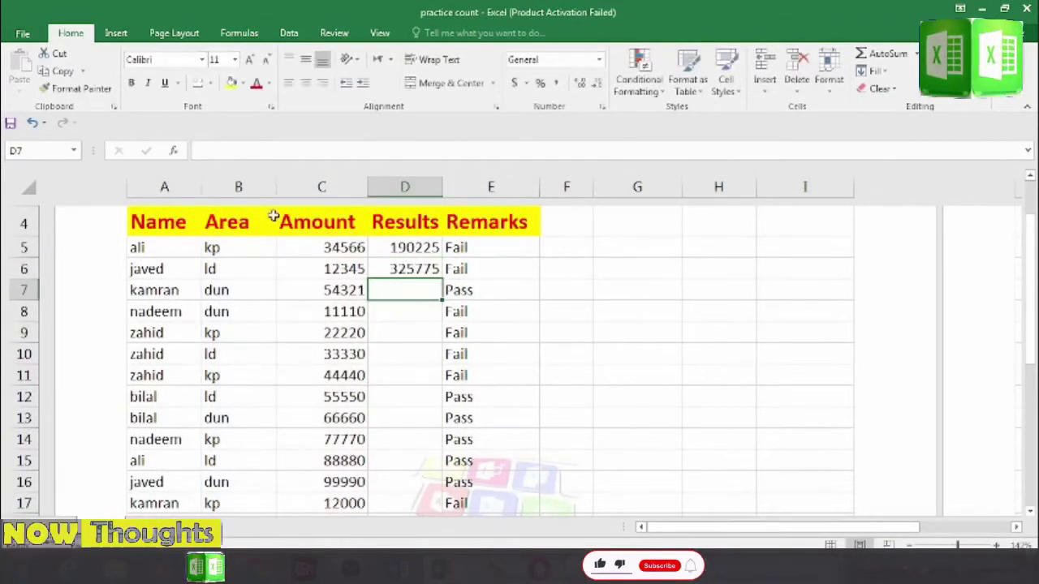
# - Change D6's area criterion from "ld" to "kp"
pyautogui.click(392, 268)
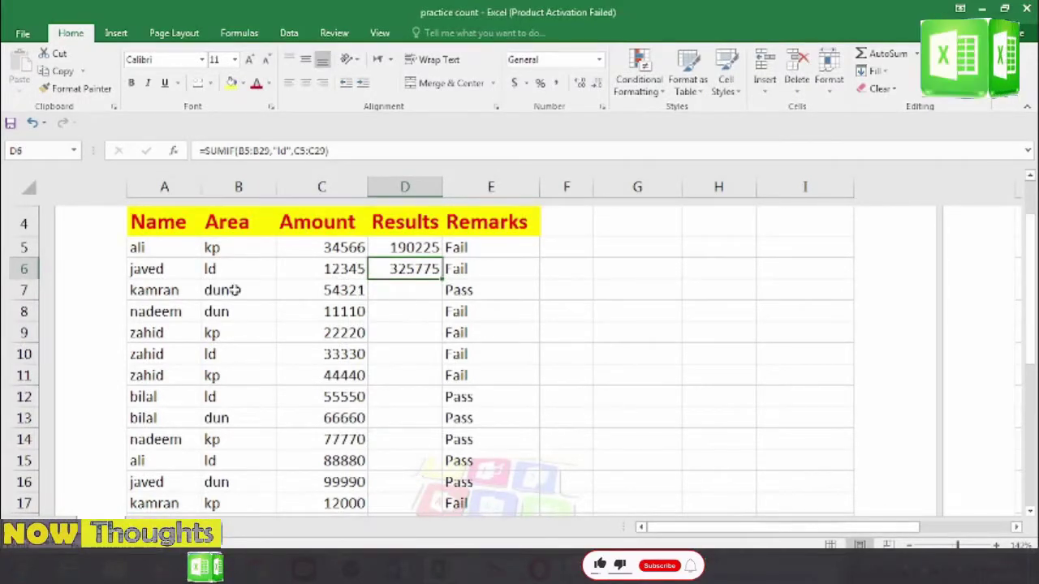
pyautogui.click(285, 150)
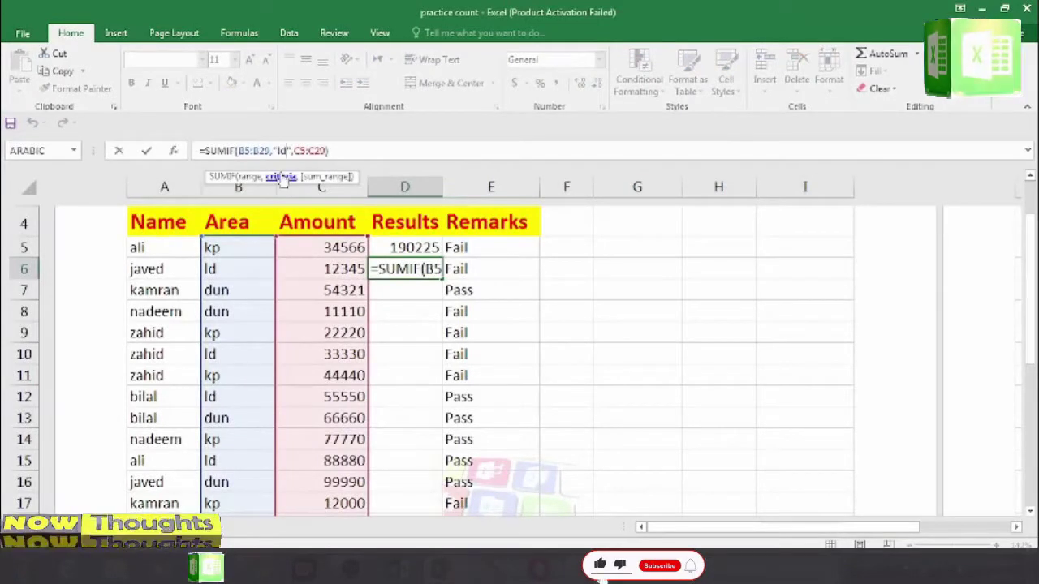
pyautogui.press('BackSpace')
pyautogui.press('BackSpace')
pyautogui.write('kp')
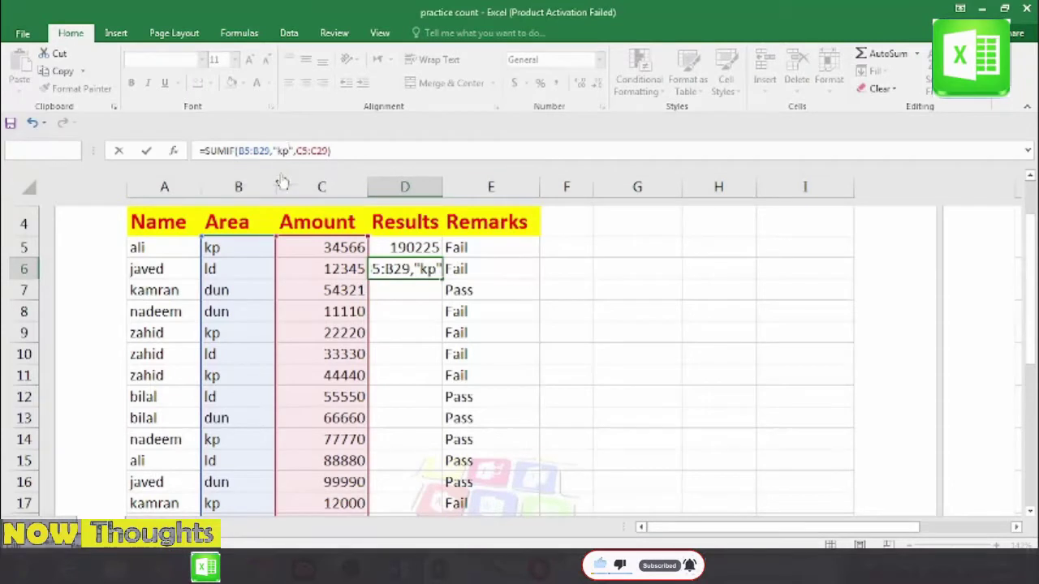
pyautogui.press('Return')
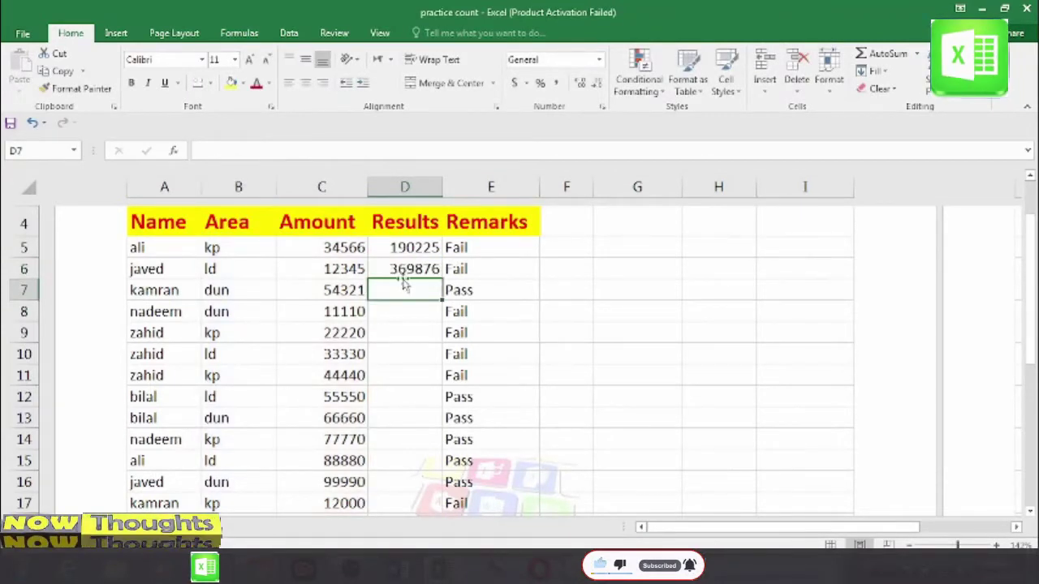
# - Change D6's area criterion from "kp" to "dun", giving 389861
pyautogui.click(409, 274)
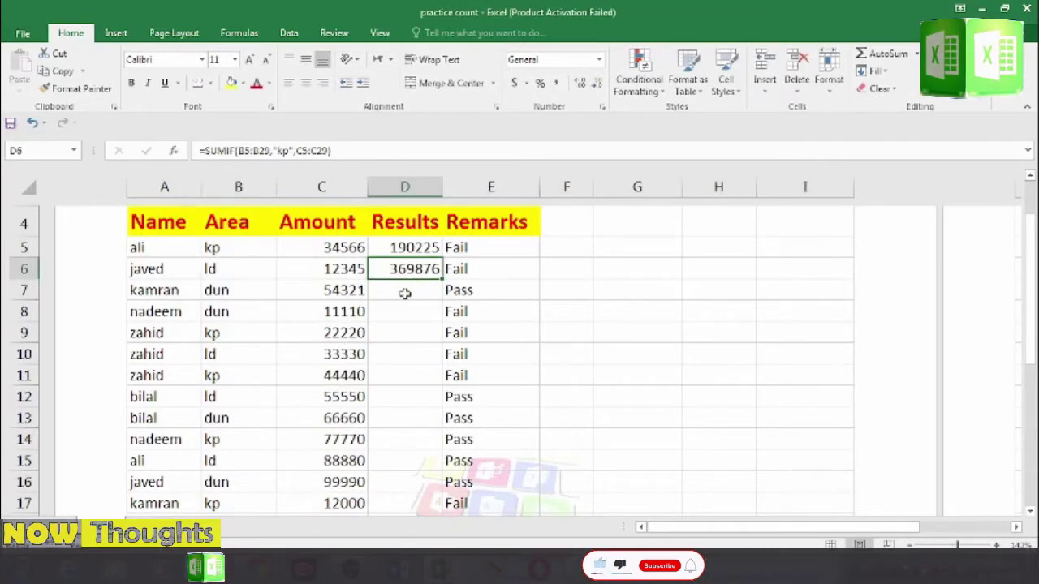
pyautogui.click(288, 150)
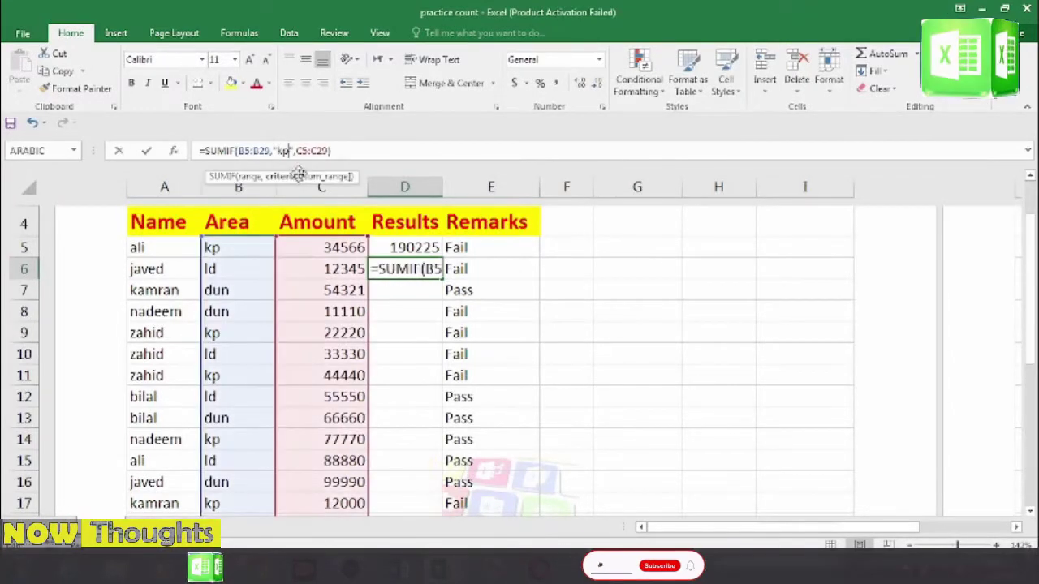
pyautogui.press('BackSpace')
pyautogui.press('BackSpace')
pyautogui.write('dun')
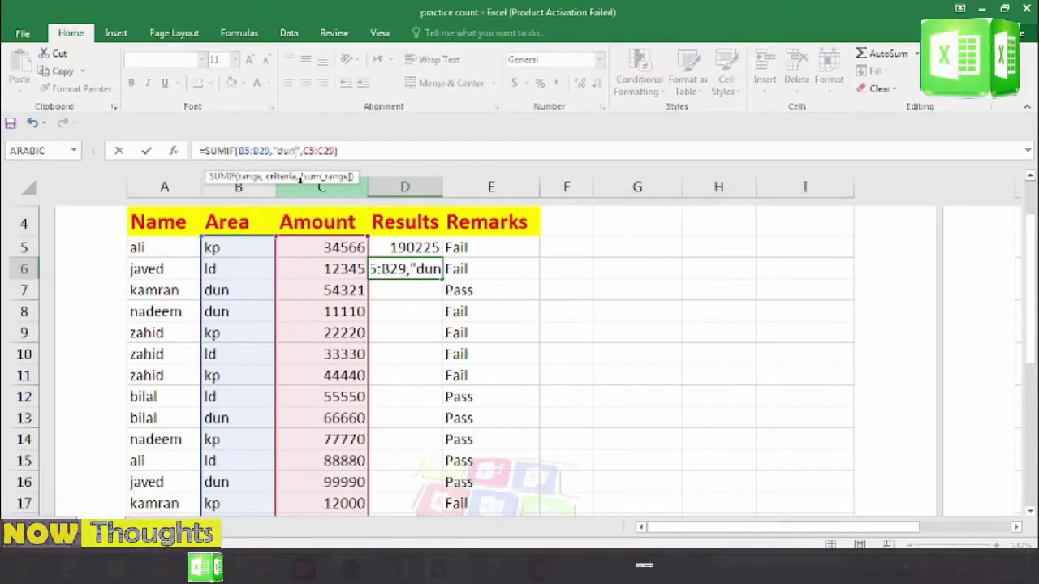
pyautogui.press('Return')
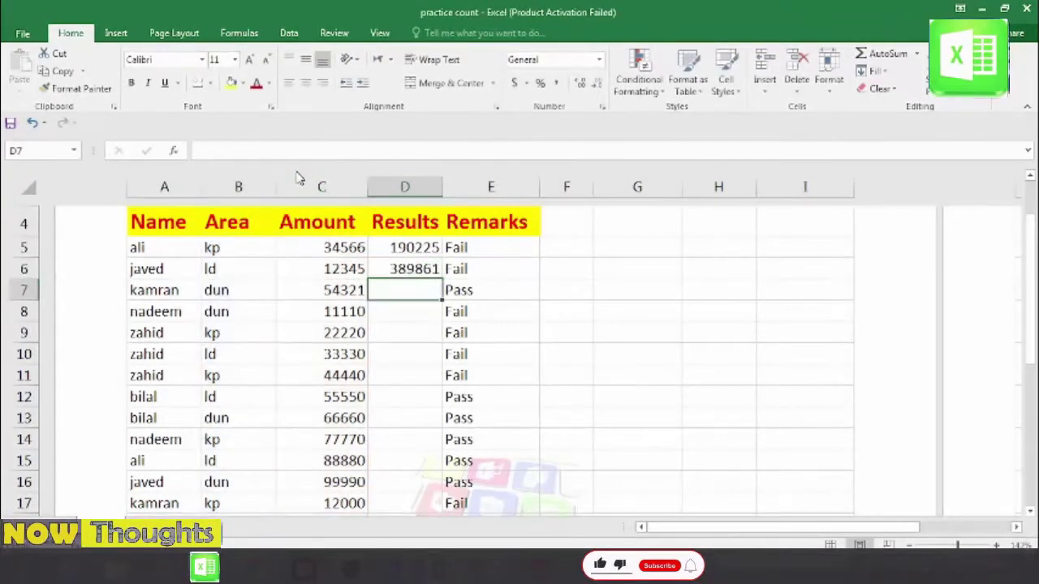
pyautogui.click(394, 274)
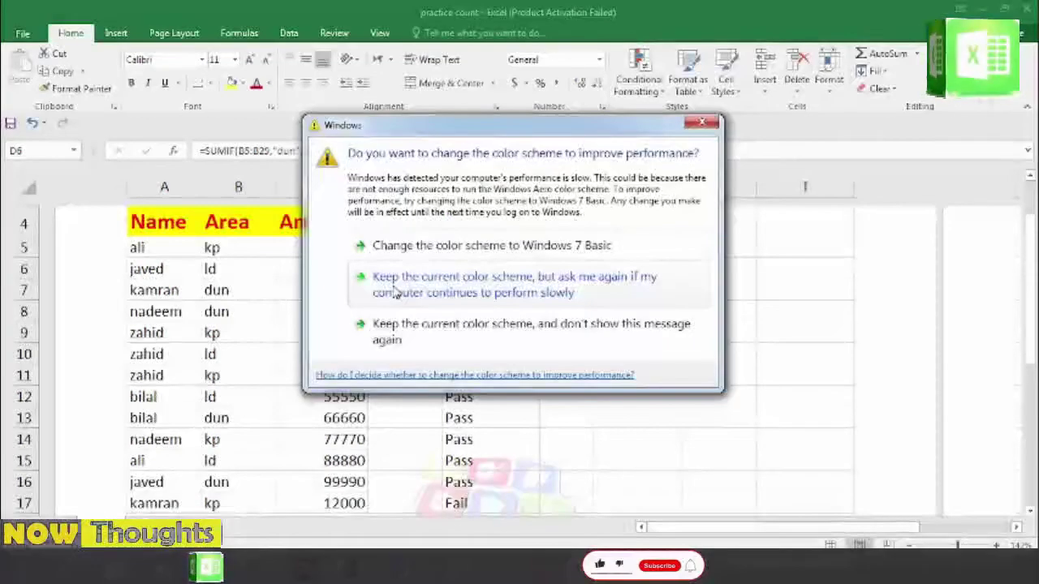
pyautogui.moveTo(590, 120); pyautogui.dragTo(697, 545)
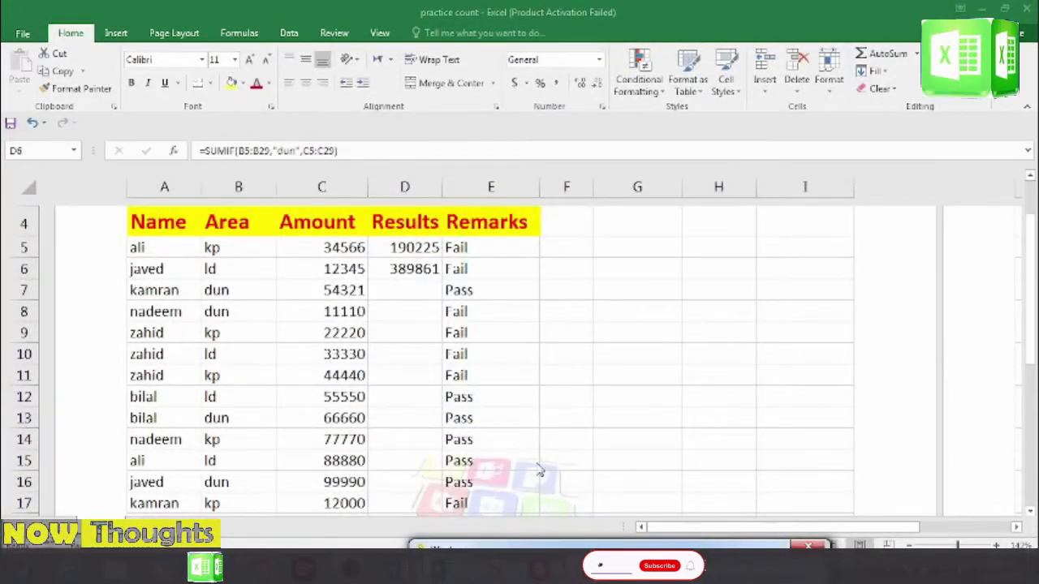
pyautogui.click(407, 293)
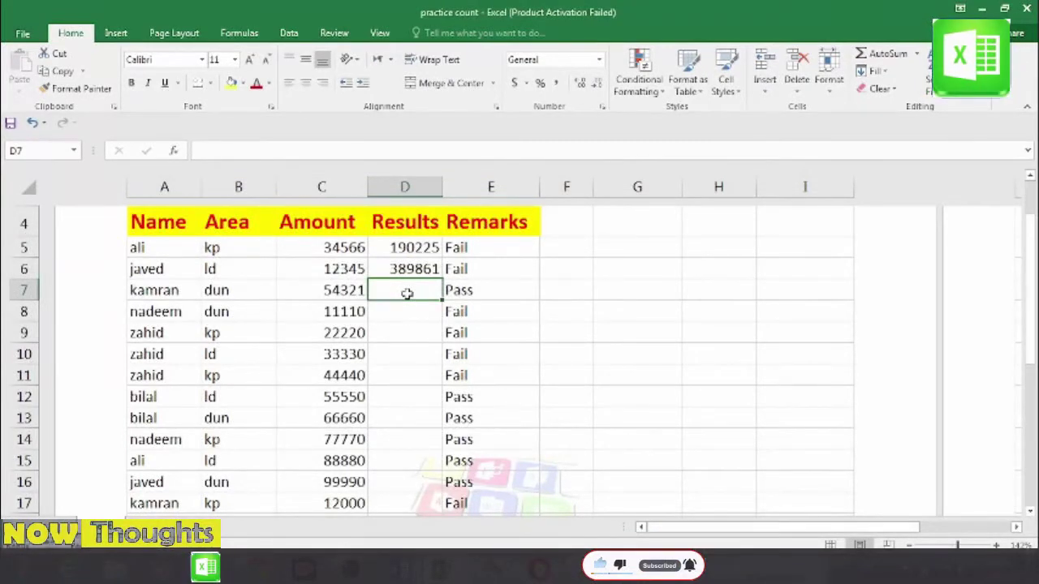
# - Start =SUMIFS in D7 with the Amount values C5:C29 as sum range
pyautogui.write('=')
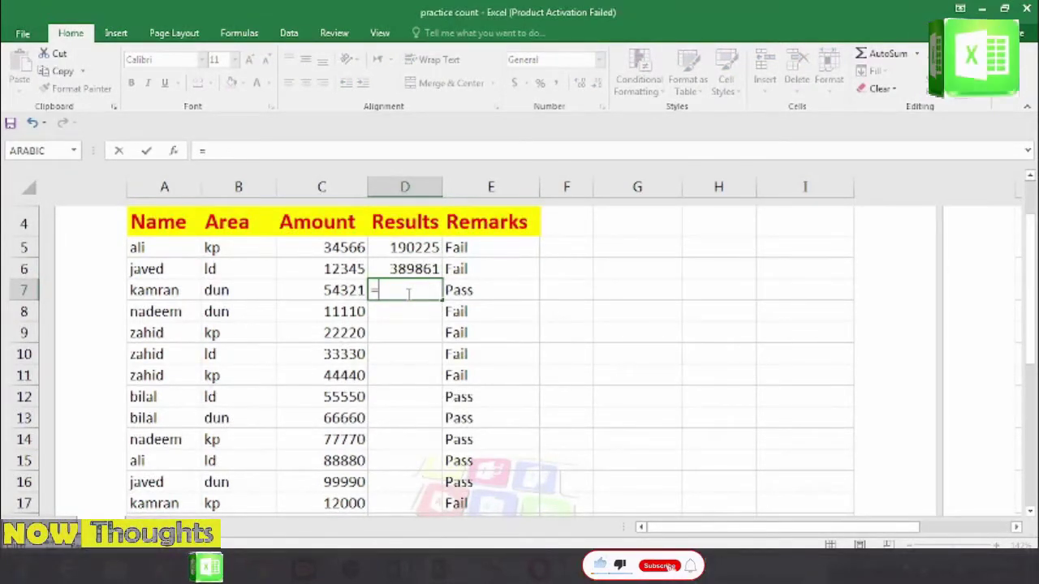
pyautogui.write('sumifs')
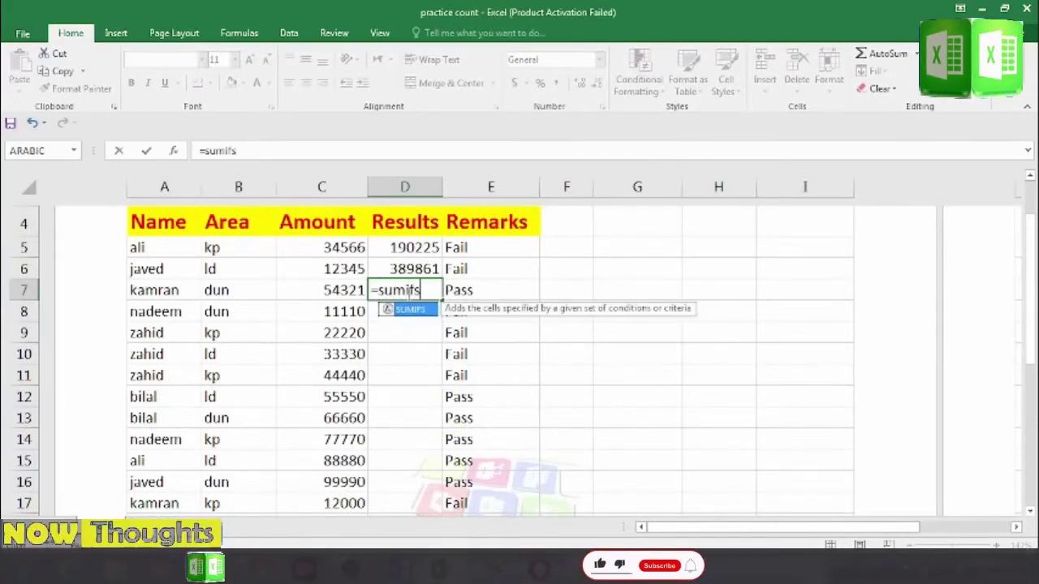
pyautogui.press('Tab')
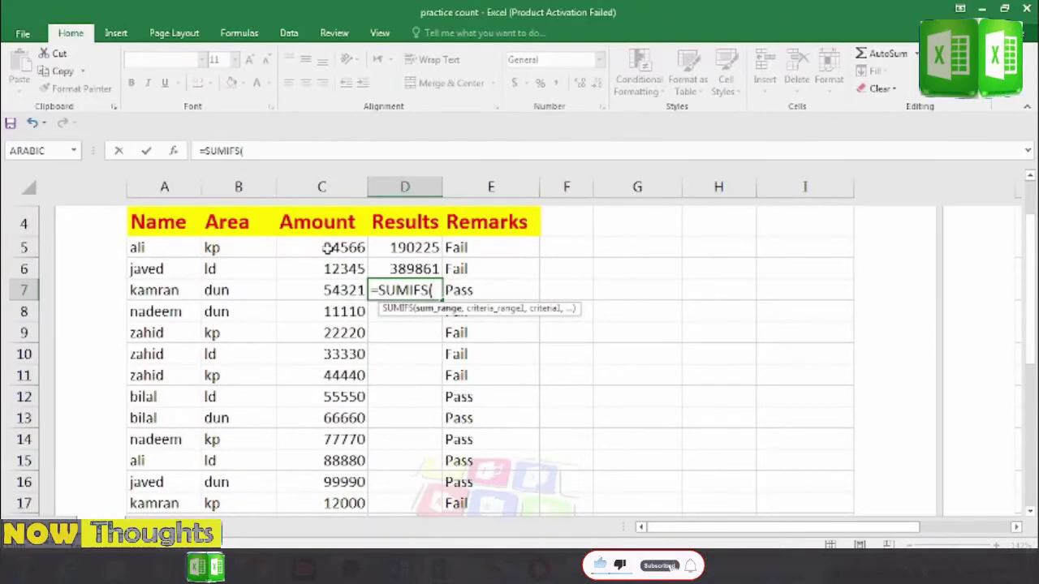
pyautogui.moveTo(324, 248); pyautogui.dragTo(322, 542)
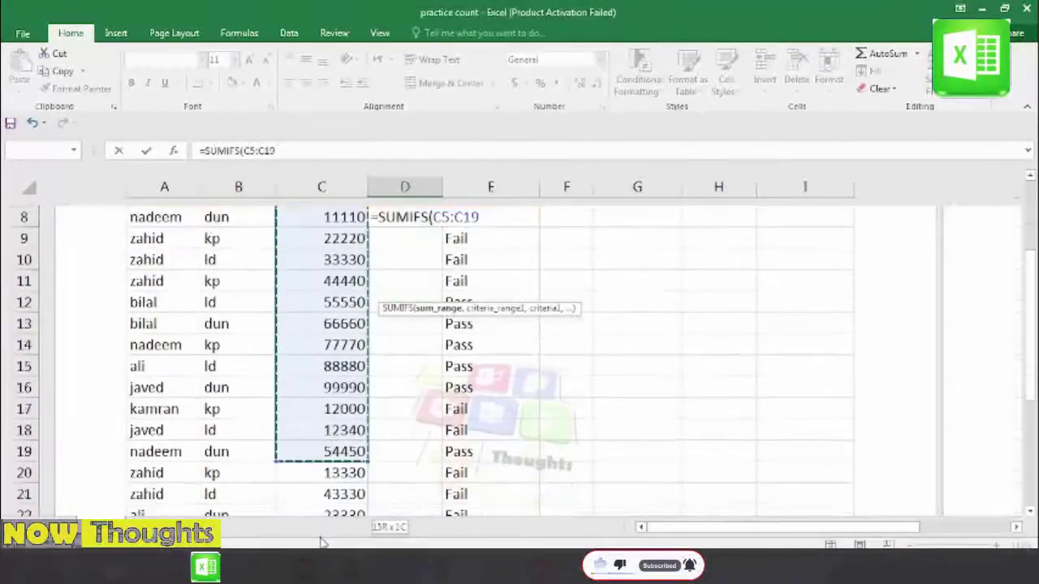
pyautogui.moveTo(323, 542); pyautogui.dragTo(342, 434)
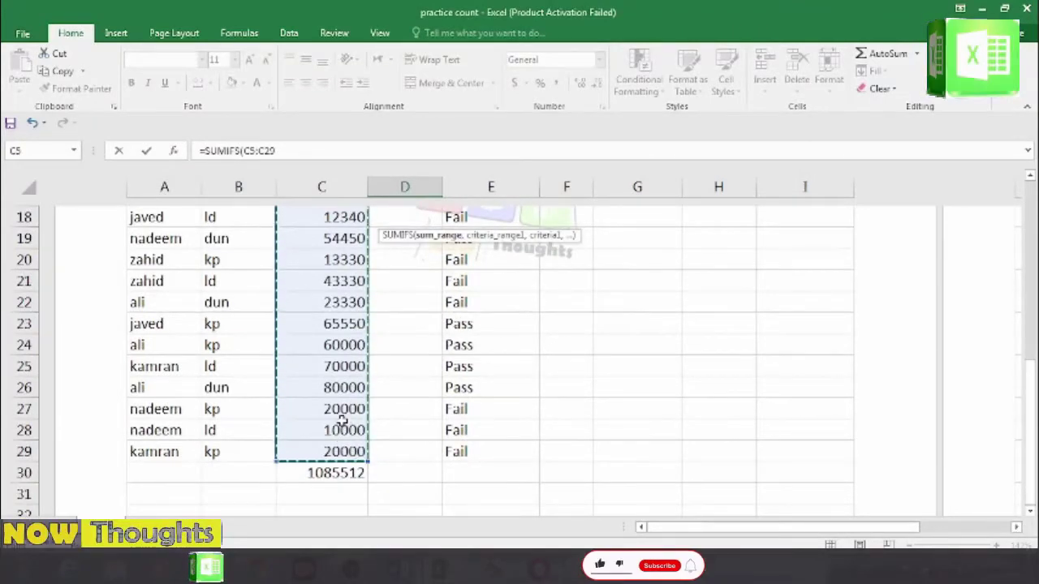
# - Add the Name column A5:A29 as the first criteria range
pyautogui.write(',')
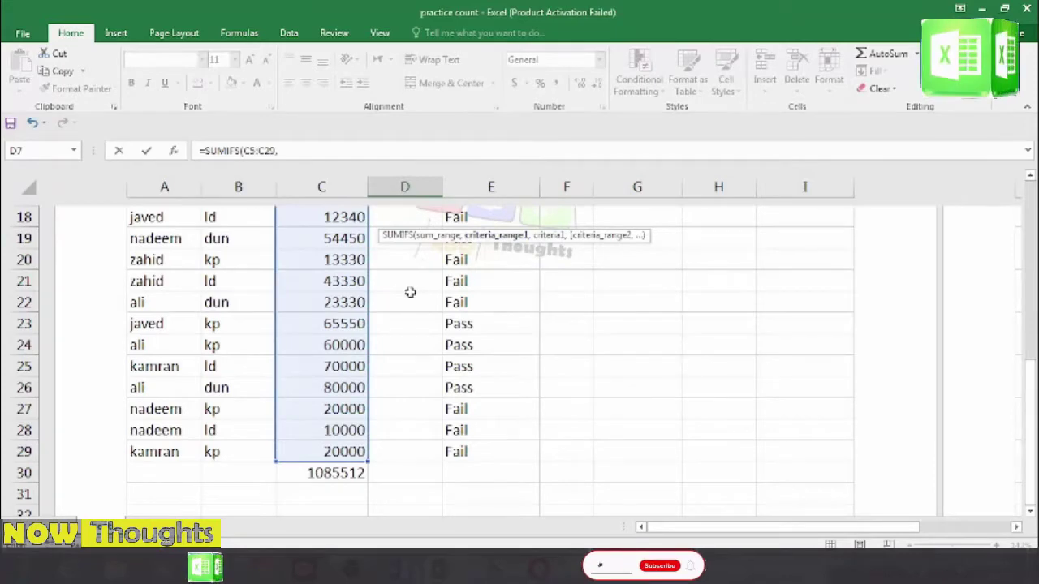
pyautogui.scroll(1, 408, 290)
pyautogui.scroll(2, 403, 292)
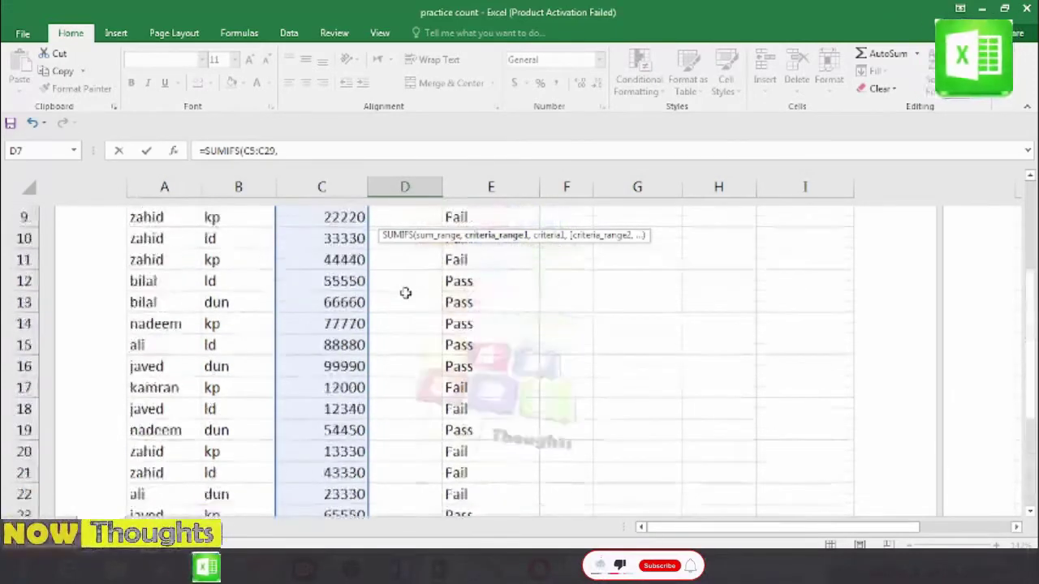
pyautogui.scroll(1, 403, 292)
pyautogui.scroll(2, 287, 297)
pyautogui.scroll(-1, 226, 309)
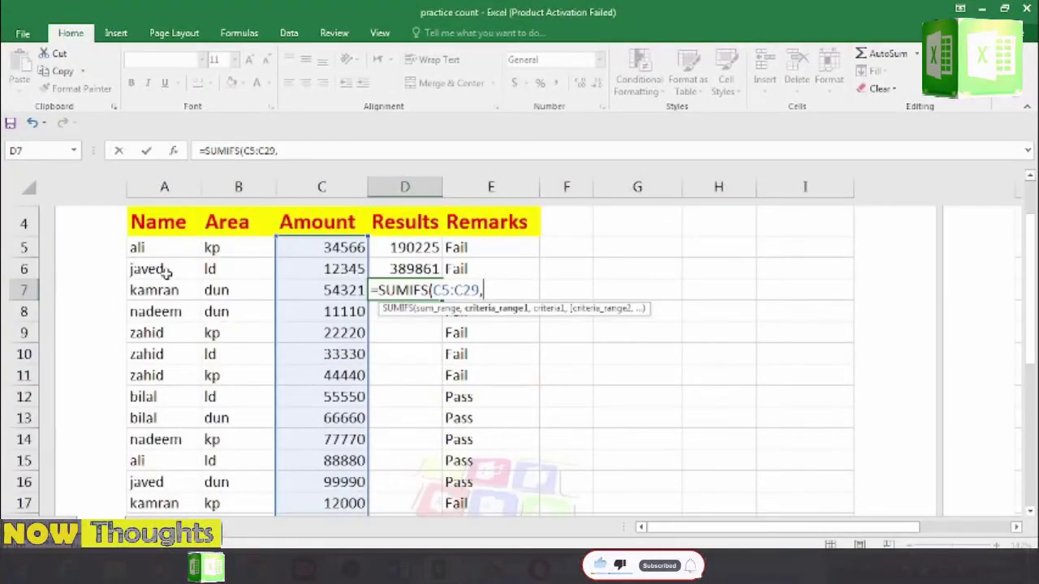
pyautogui.moveTo(142, 248)
pyautogui.mouseDown()
pyautogui.moveTo(203, 487)
pyautogui.moveTo(172, 460)
pyautogui.mouseUp()
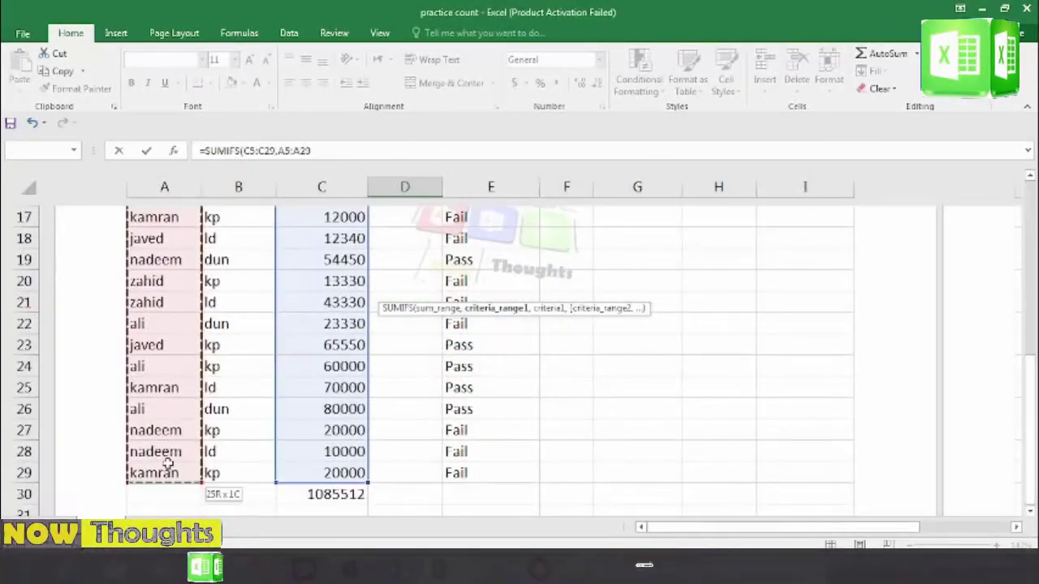
pyautogui.write(',"ali')
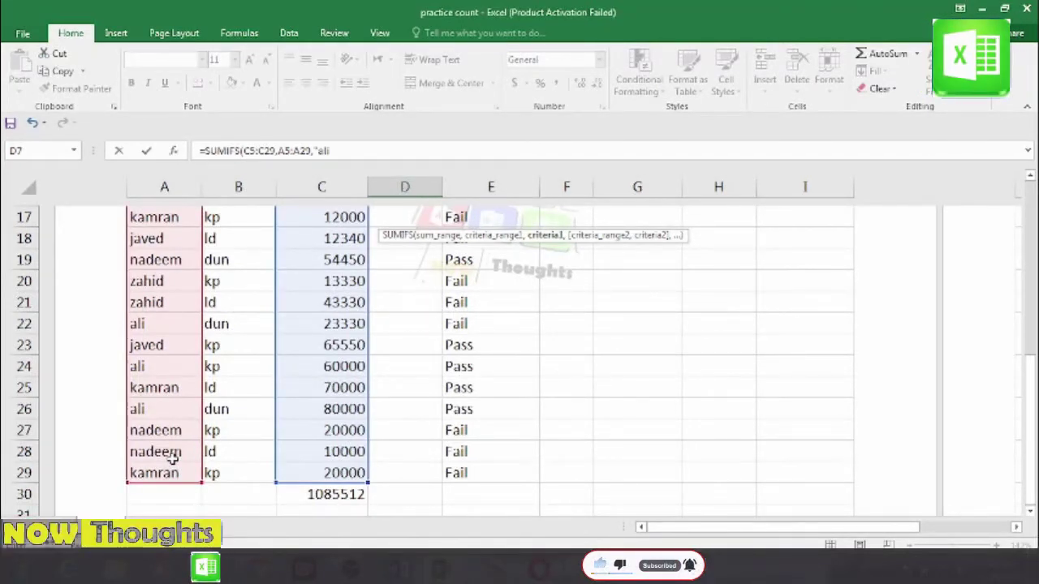
# - Add criterion "ali", then Area range B5:B29 with criterion "kp", returning 94566
pyautogui.write('",')
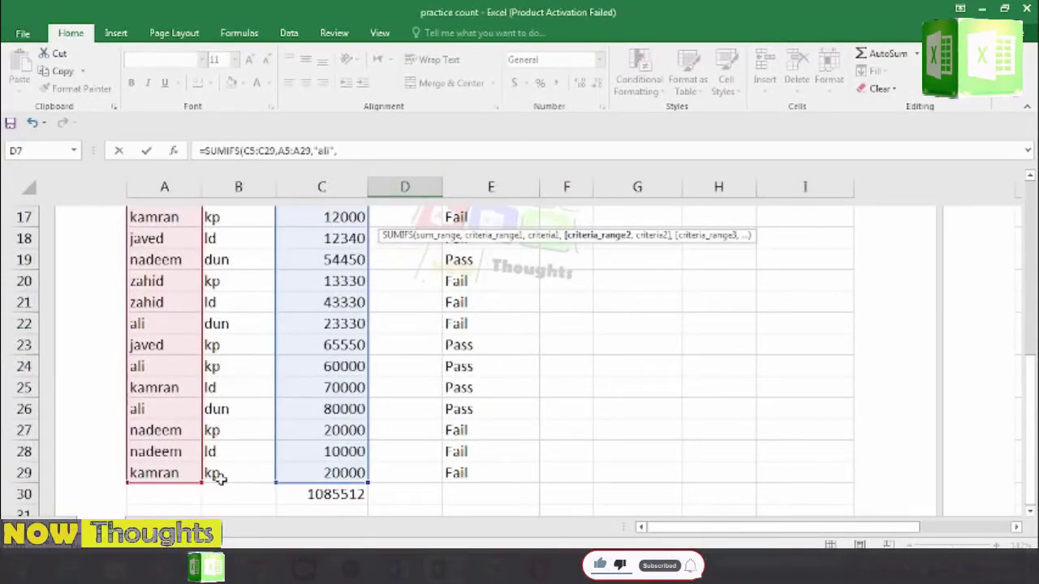
pyautogui.moveTo(224, 474)
pyautogui.mouseDown()
pyautogui.moveTo(242, 202)
pyautogui.moveTo(252, 212)
pyautogui.moveTo(233, 247)
pyautogui.mouseUp()
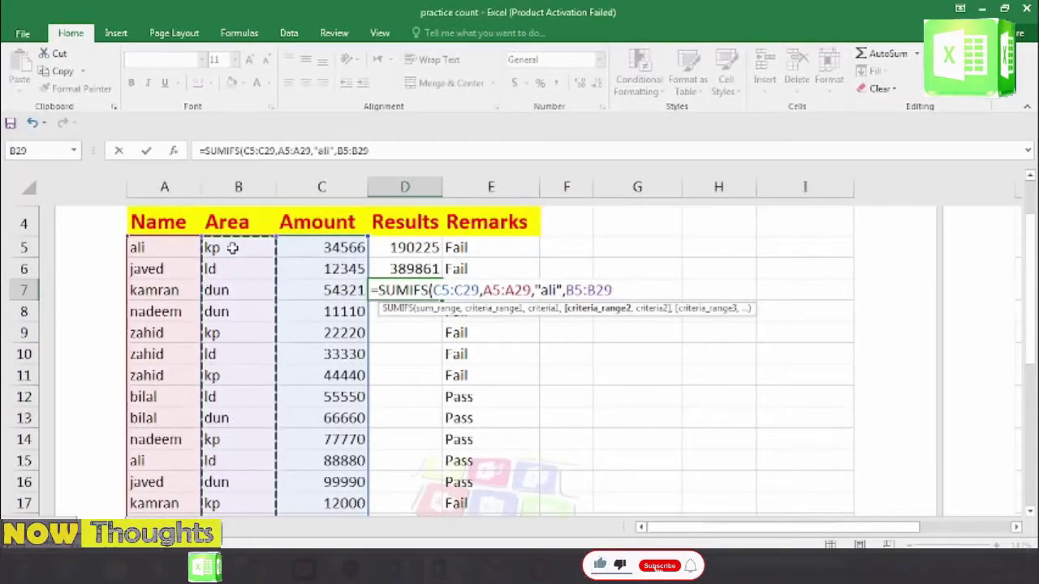
pyautogui.write(',')
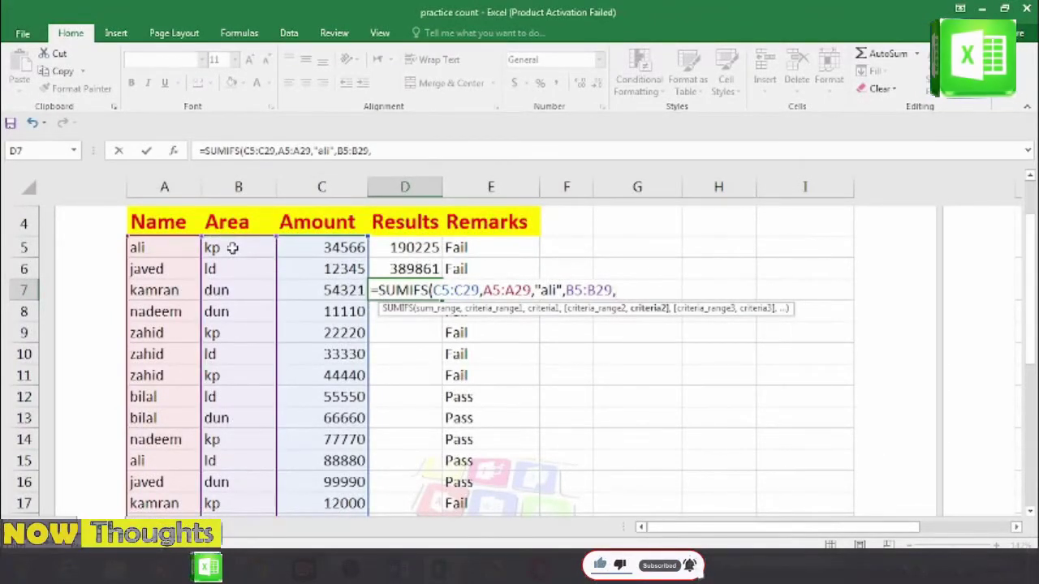
pyautogui.write('"')
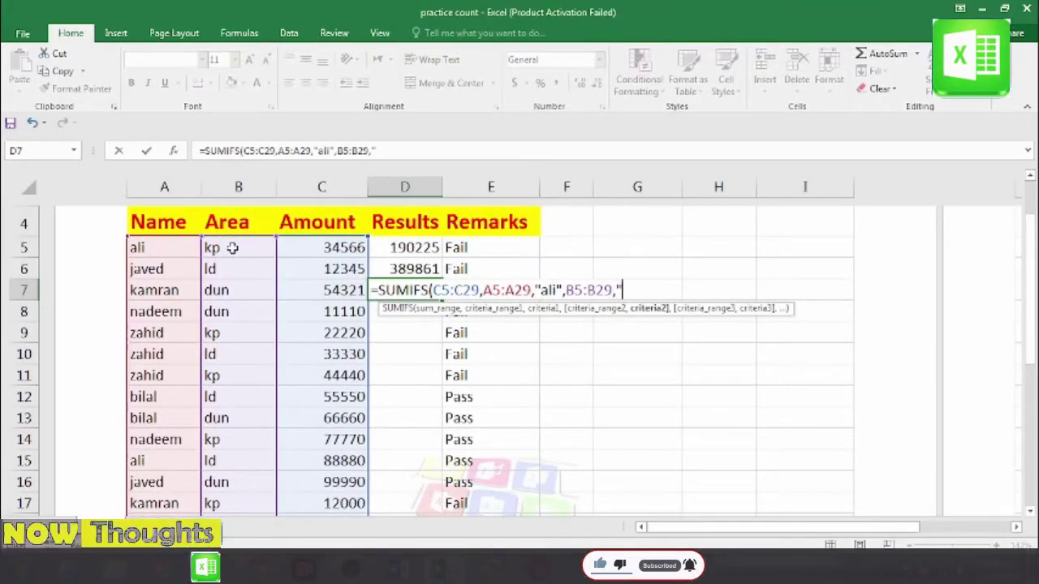
pyautogui.write('kp')
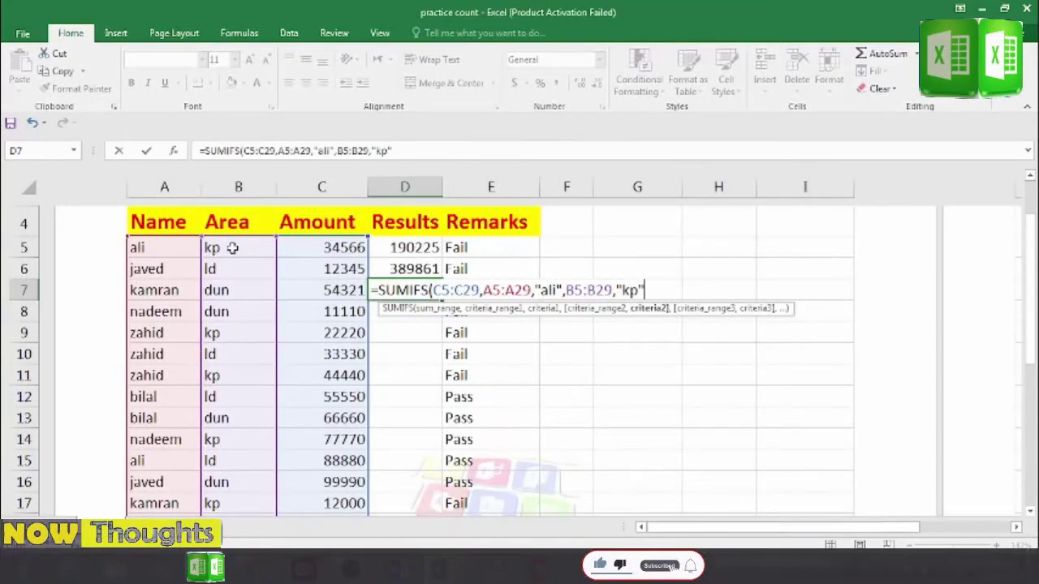
pyautogui.write(')')
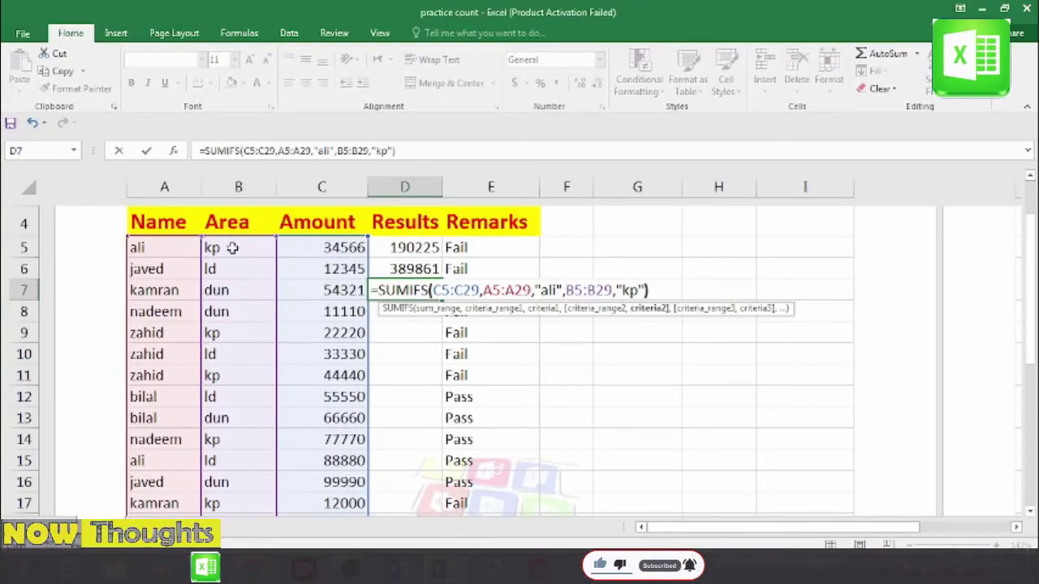
pyautogui.press('Return')
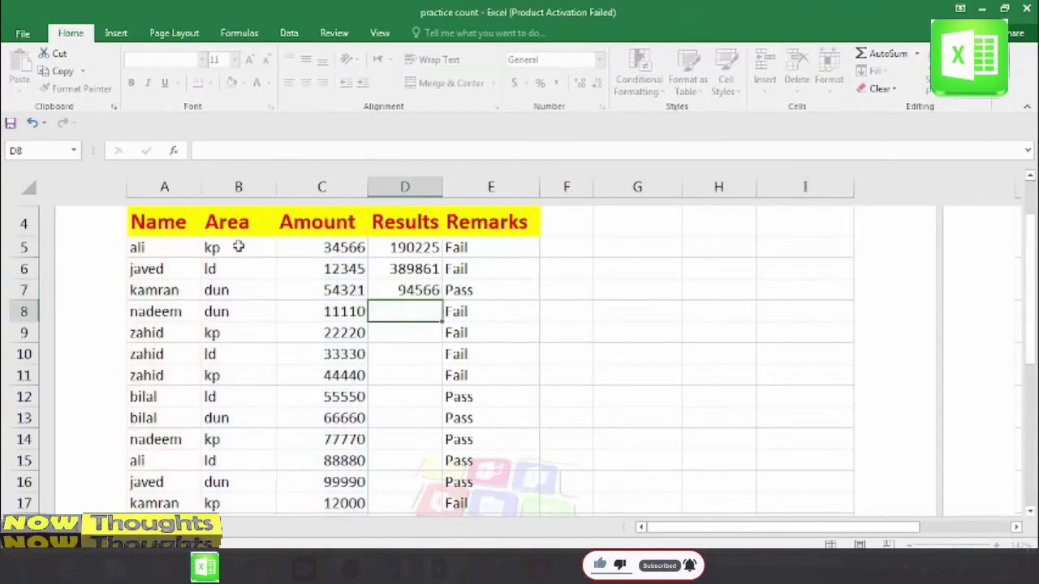
# - Change the Amount in C5 to 2, updating D7's total to 60002
pyautogui.click(405, 294)
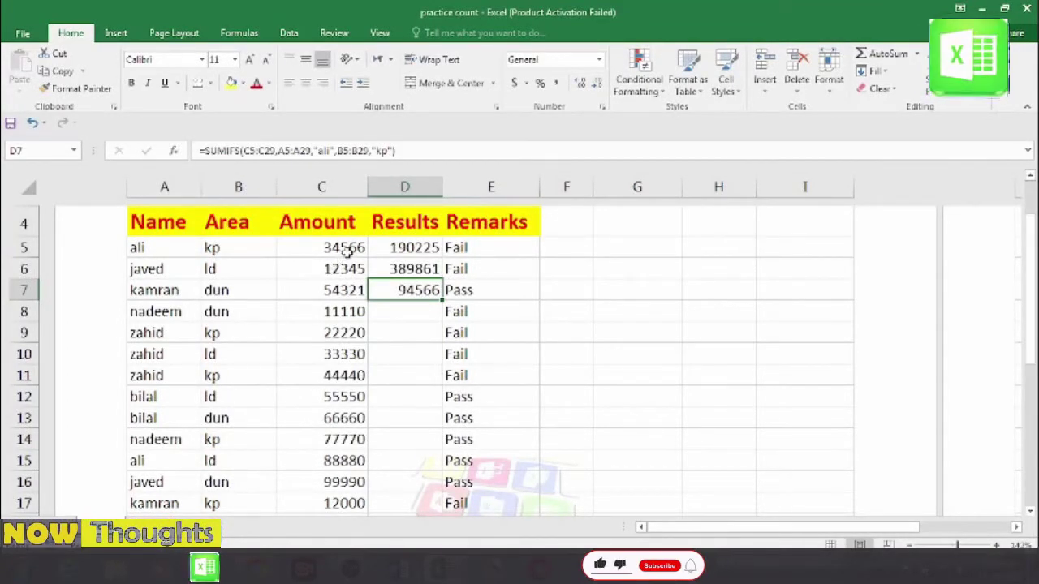
pyautogui.click(346, 250)
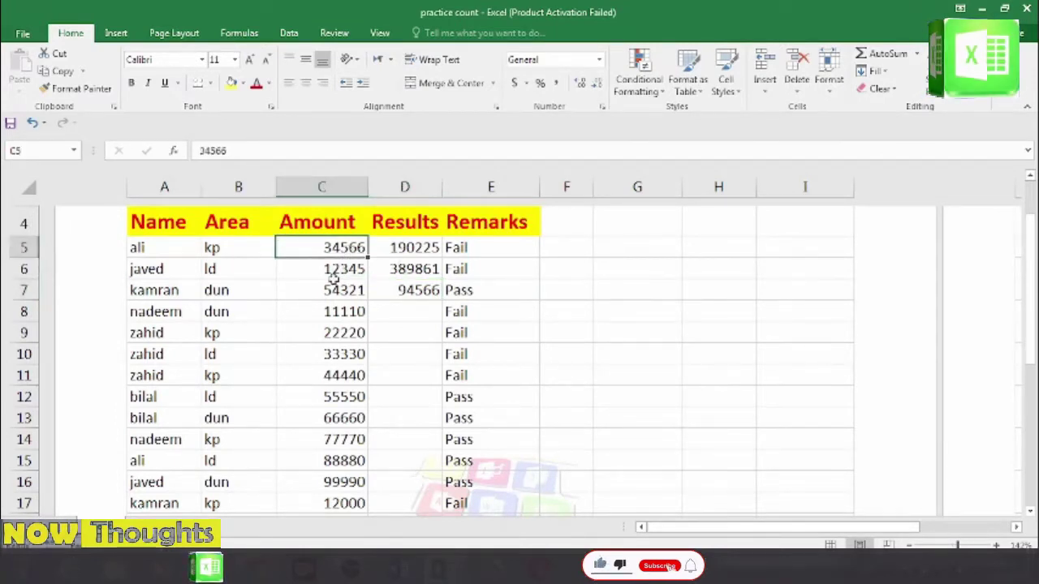
pyautogui.write('2')
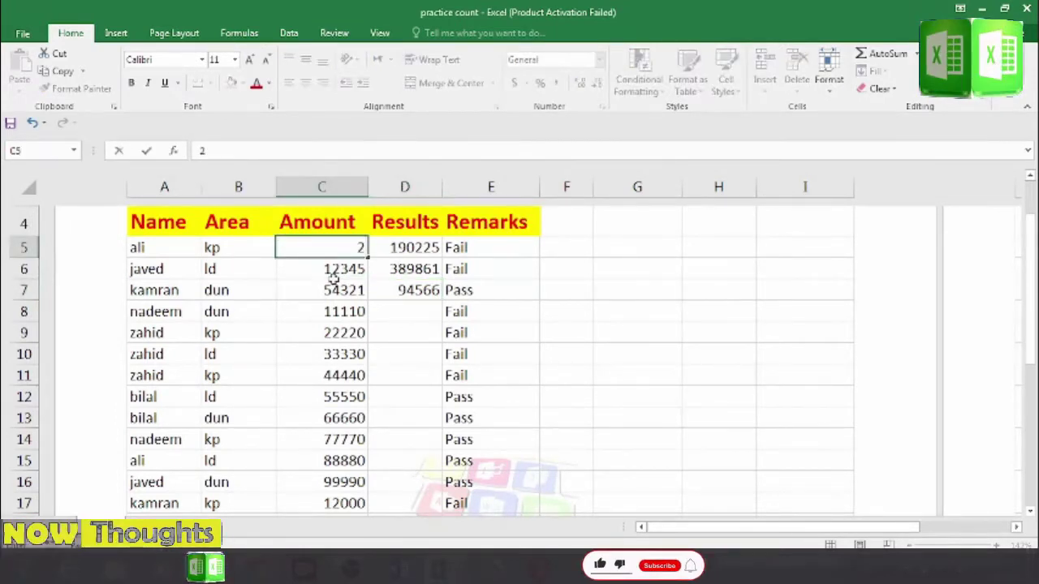
pyautogui.press('Return')
# - Step down the Amount column to the C30 total, now 1050948, and back up
pyautogui.press('Up')
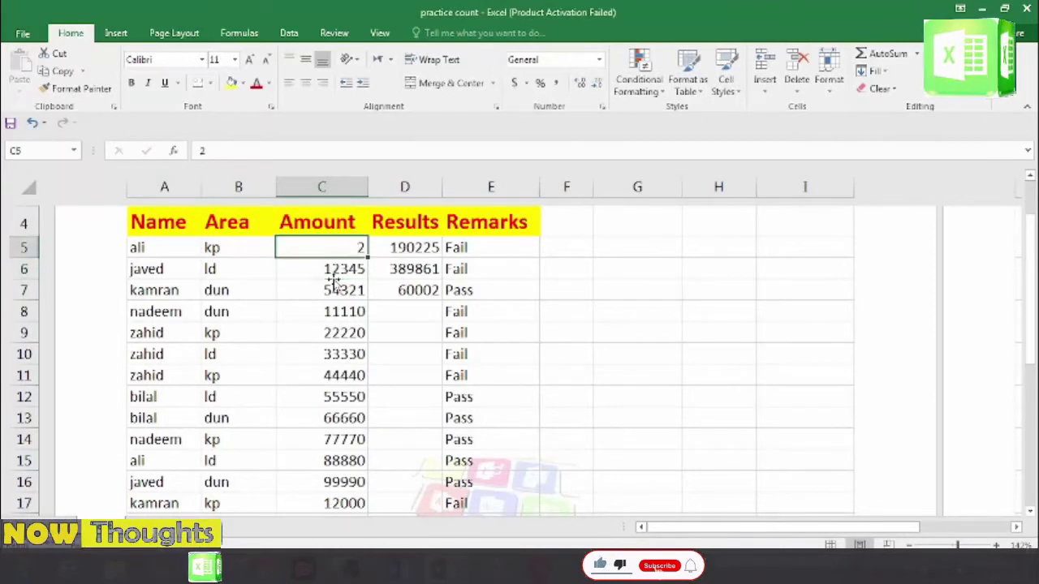
pyautogui.press('Down')
pyautogui.press('Down')
pyautogui.press('Down')
pyautogui.press('Down')
pyautogui.press('Down')
pyautogui.press('Down')
pyautogui.press('Down')
pyautogui.press('Down')
pyautogui.press('Down')
pyautogui.press('Down')
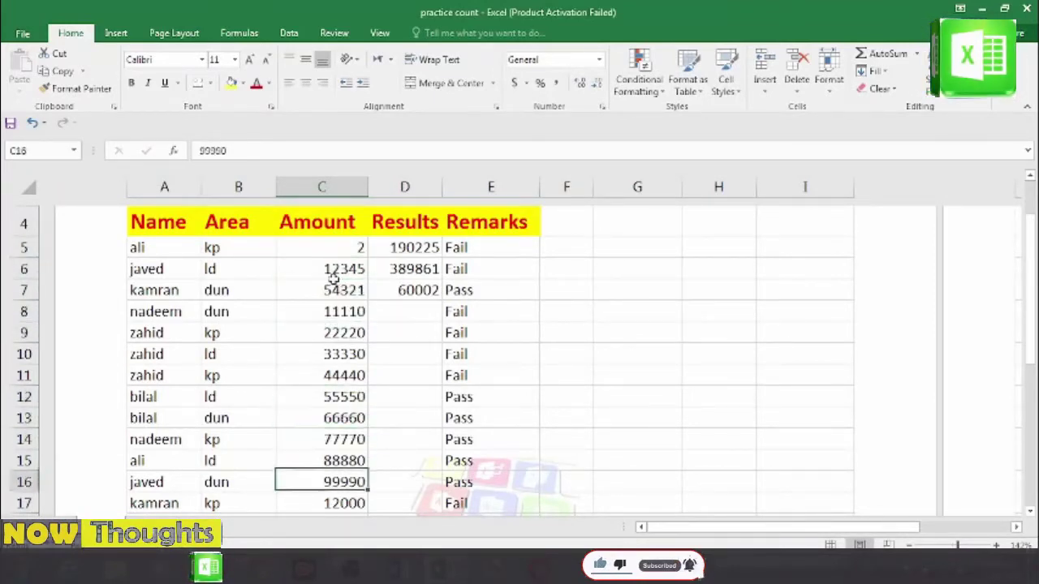
pyautogui.press('Down')
pyautogui.press('Down')
pyautogui.press('Down')
pyautogui.press('Down')
pyautogui.press('Down')
pyautogui.press('Down')
pyautogui.press('Down')
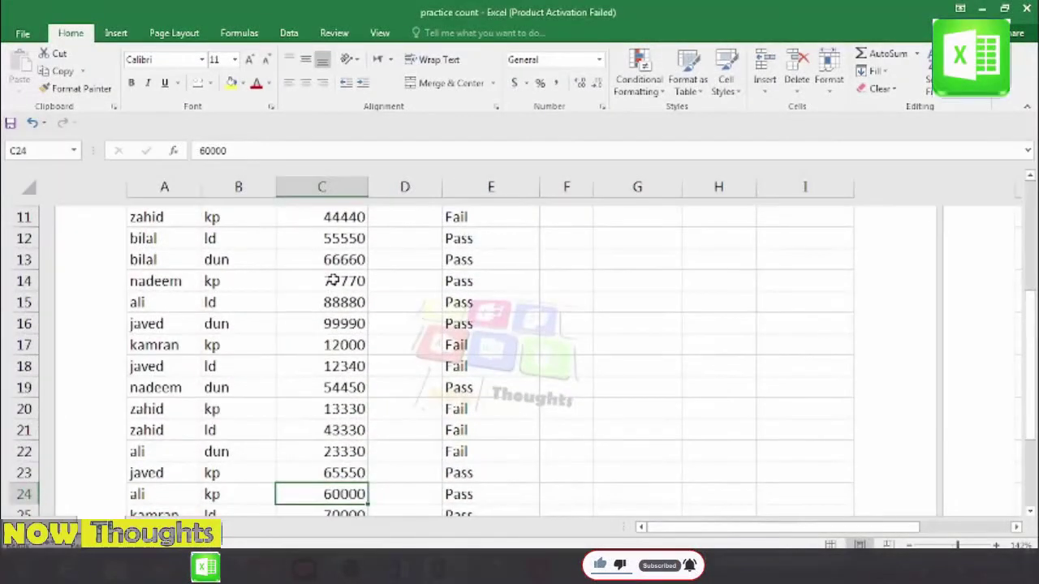
pyautogui.press('Down')
pyautogui.press('Up')
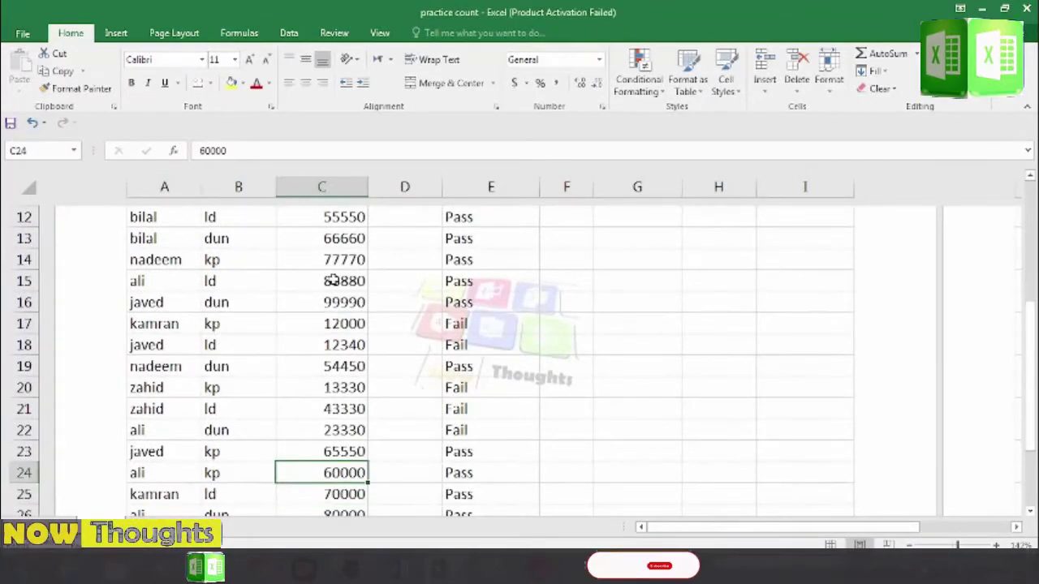
pyautogui.press('Down')
pyautogui.press('Down')
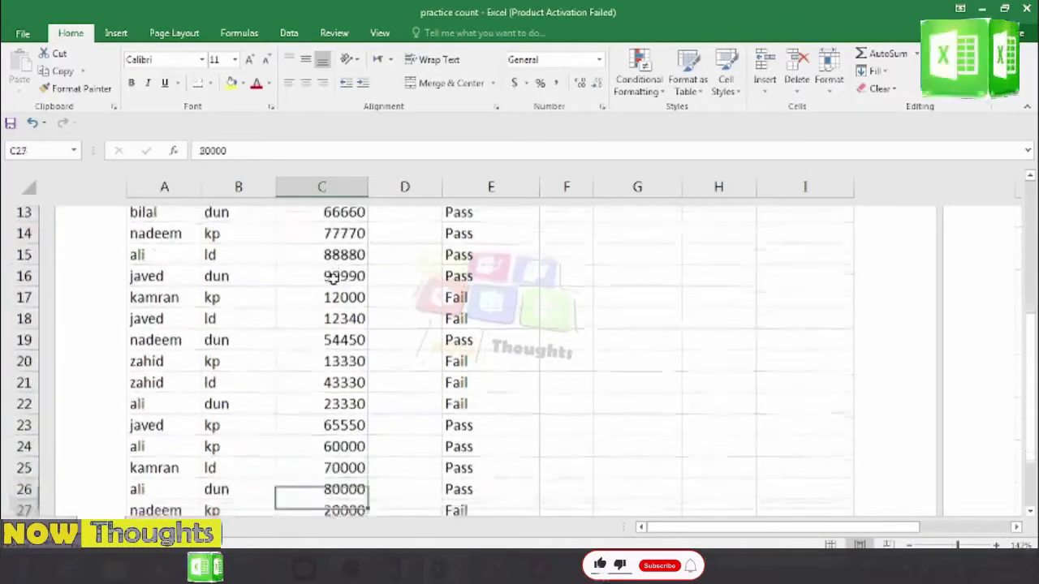
pyautogui.press('Down')
pyautogui.press('Down')
pyautogui.press('Down')
pyautogui.press('Down')
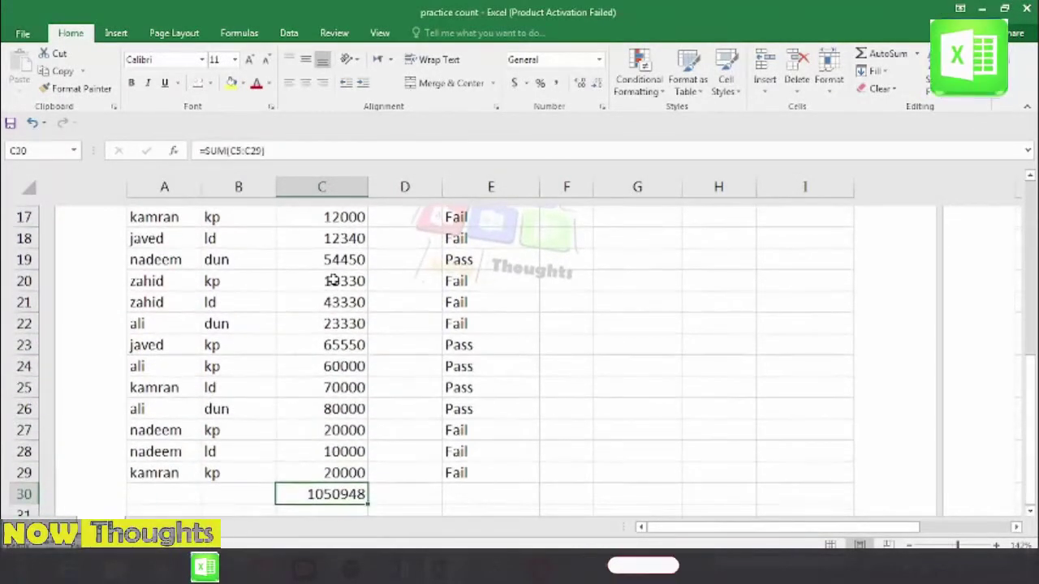
pyautogui.press('Up')
pyautogui.press('Up')
pyautogui.press('Up')
pyautogui.press('Up')
pyautogui.press('Up')
pyautogui.press('Up')
pyautogui.press('Up')
pyautogui.press('Up')
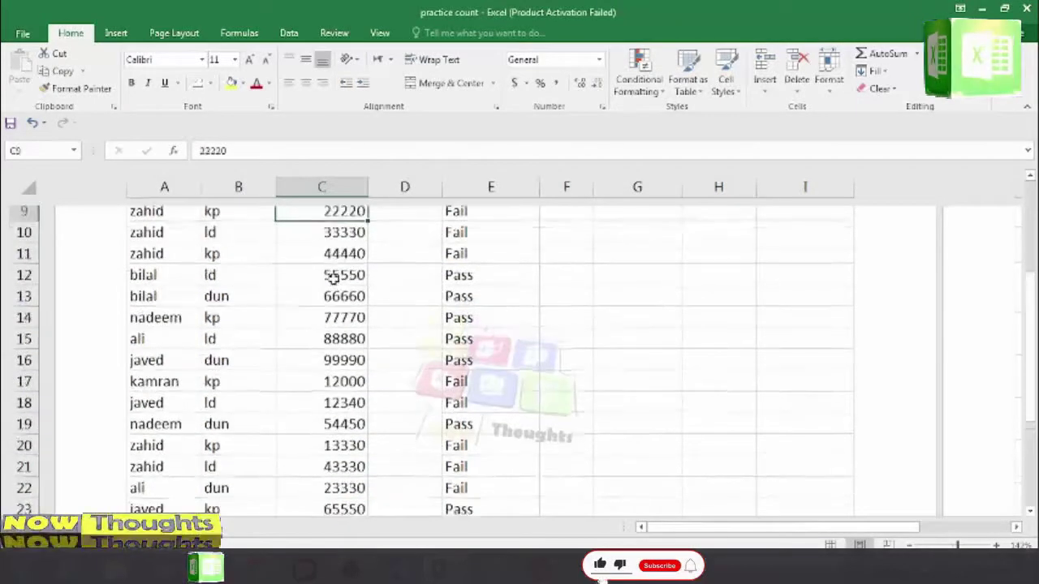
pyautogui.press('Up')
pyautogui.press('Up')
pyautogui.press('Up')
pyautogui.press('Up')
pyautogui.press('Up')
pyautogui.press('Up')
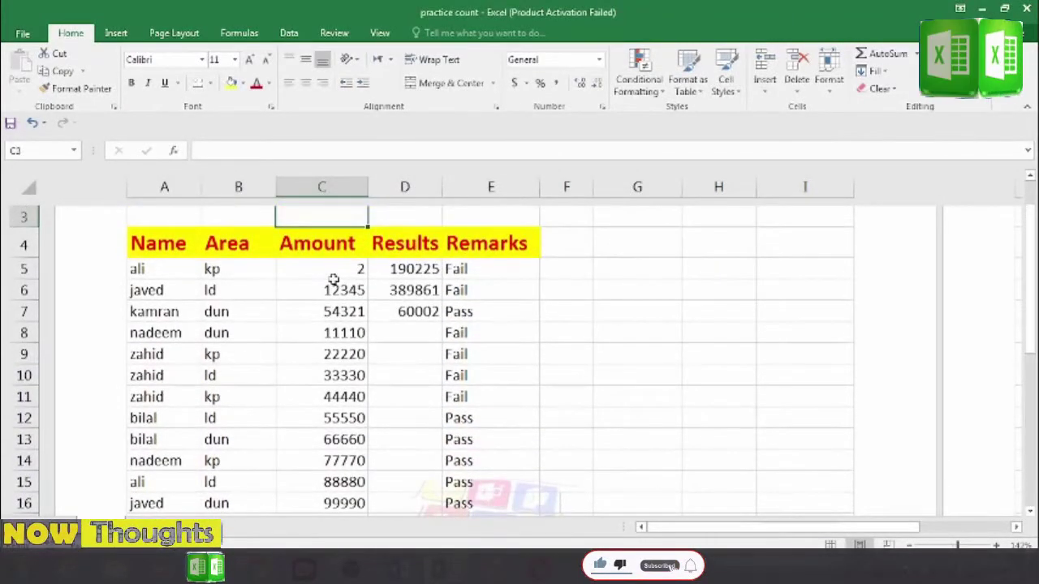
# - Edit D7's SUMIFS formula to use kamran instead of ali as the name criterion
pyautogui.click(430, 311)
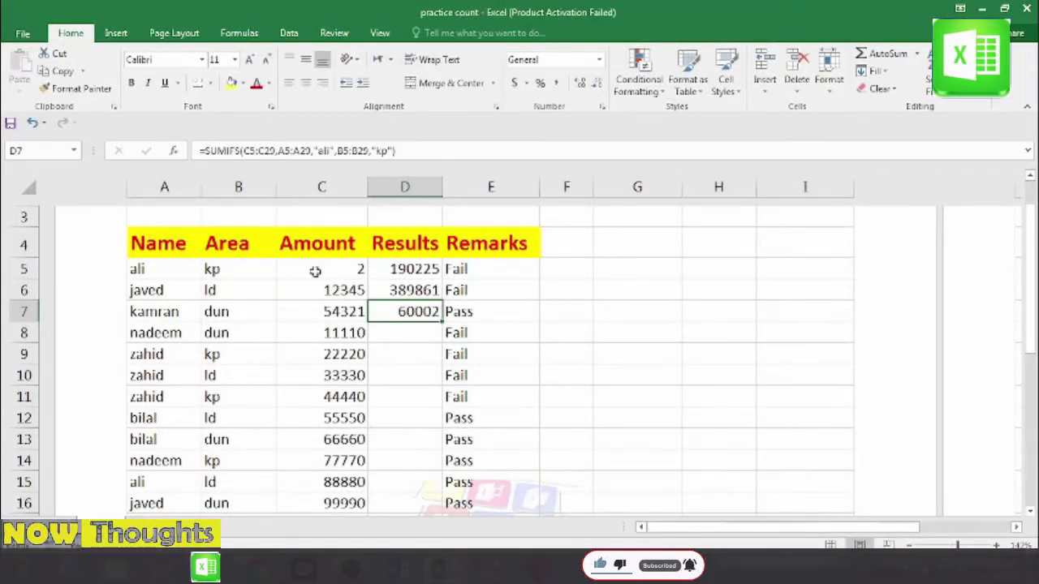
pyautogui.click(331, 151)
pyautogui.write('k')
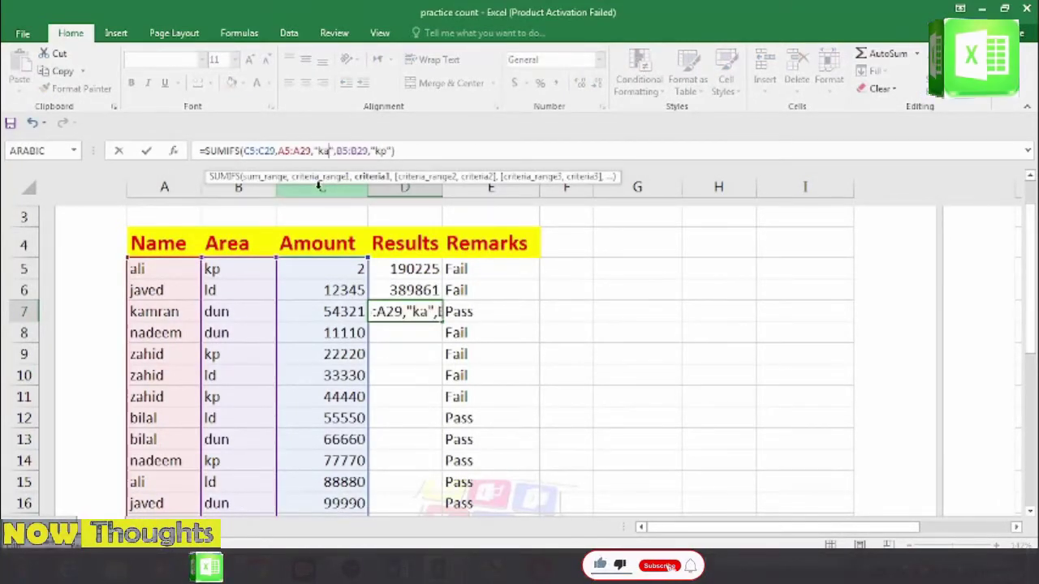
pyautogui.write('mran')
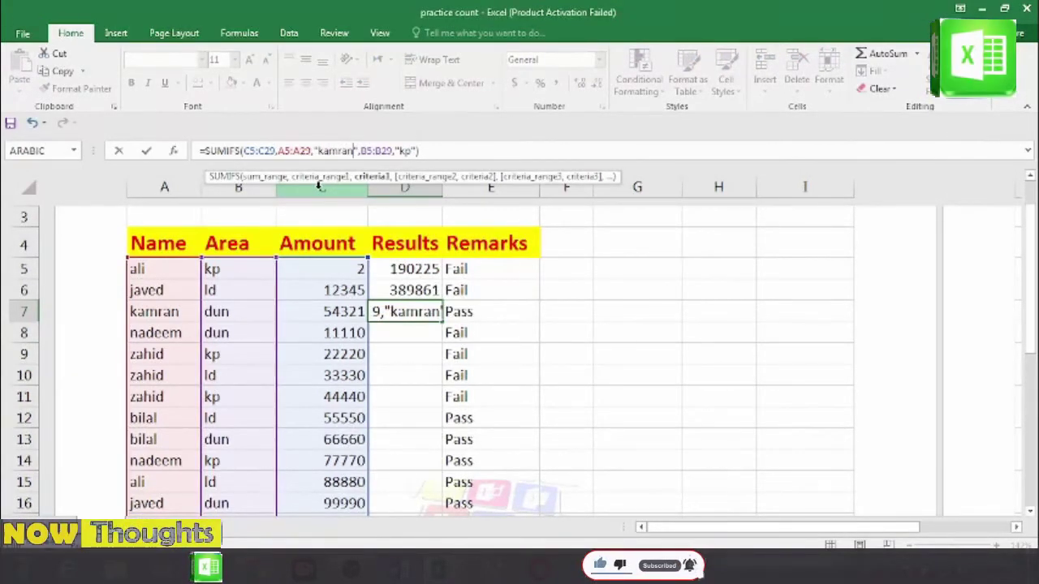
pyautogui.press('Return')
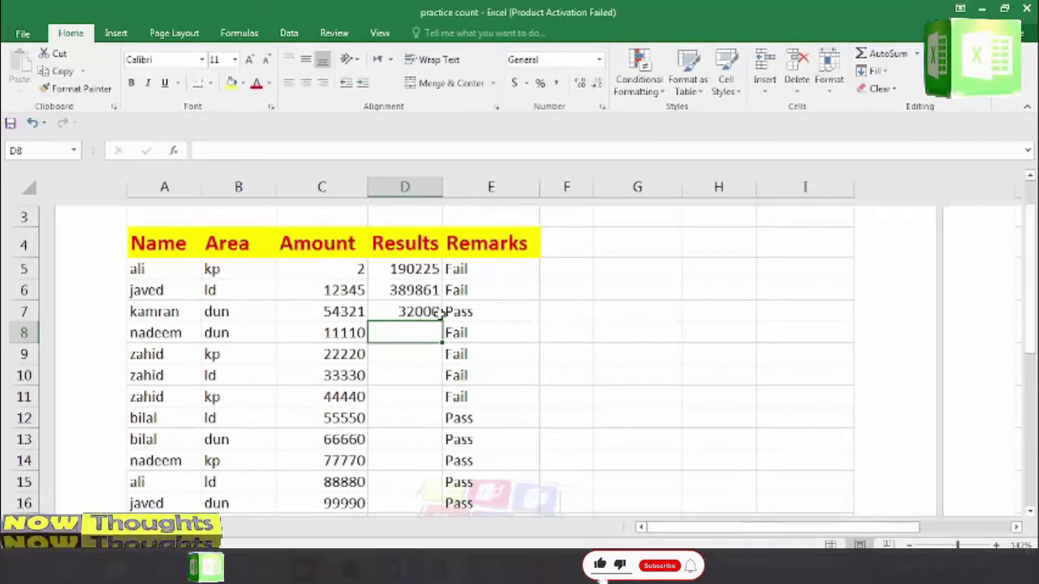
pyautogui.click(653, 272)
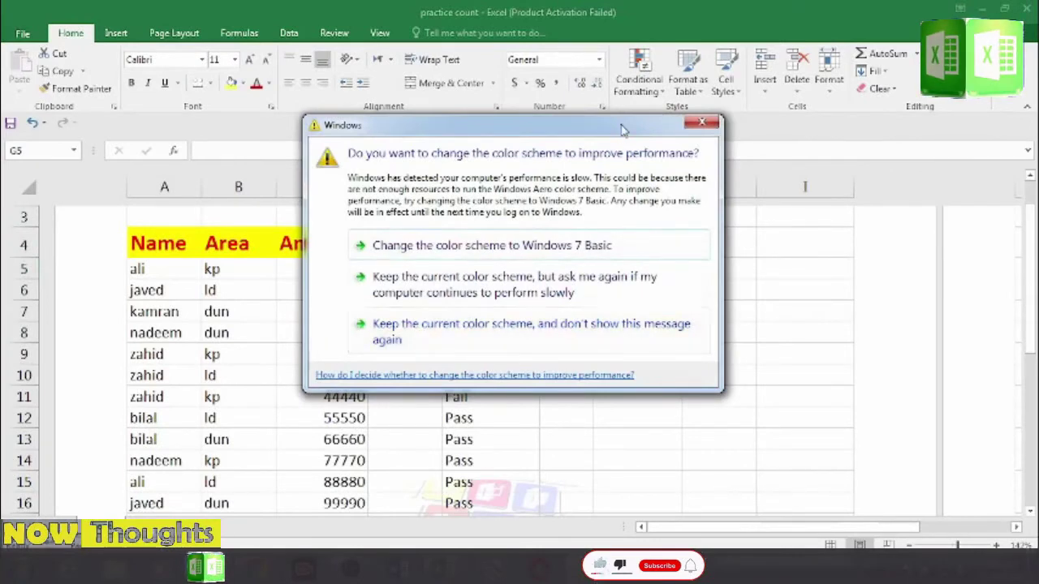
pyautogui.moveTo(624, 140); pyautogui.dragTo(694, 548)
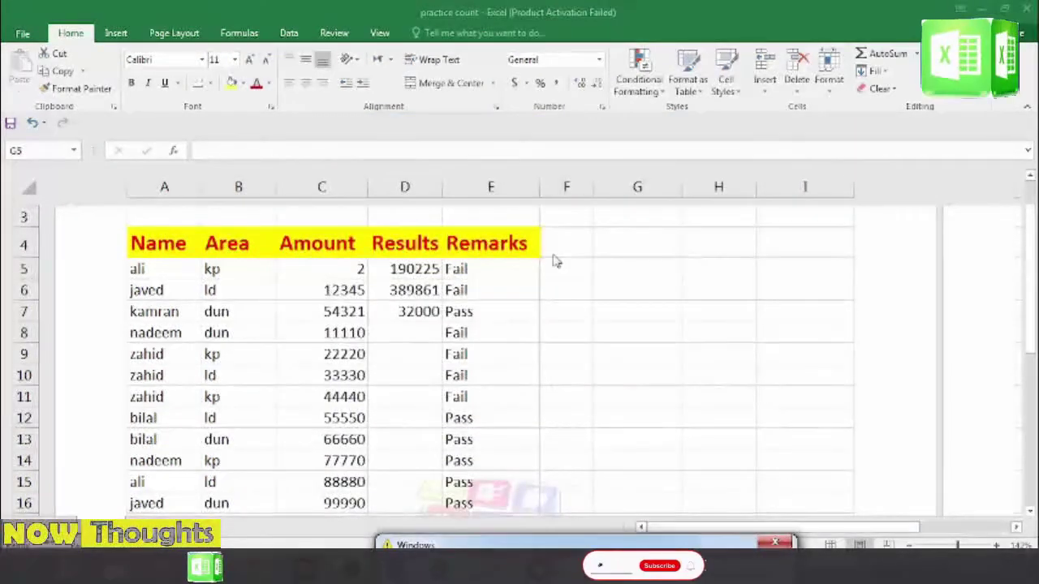
pyautogui.click(660, 249)
pyautogui.click(659, 245)
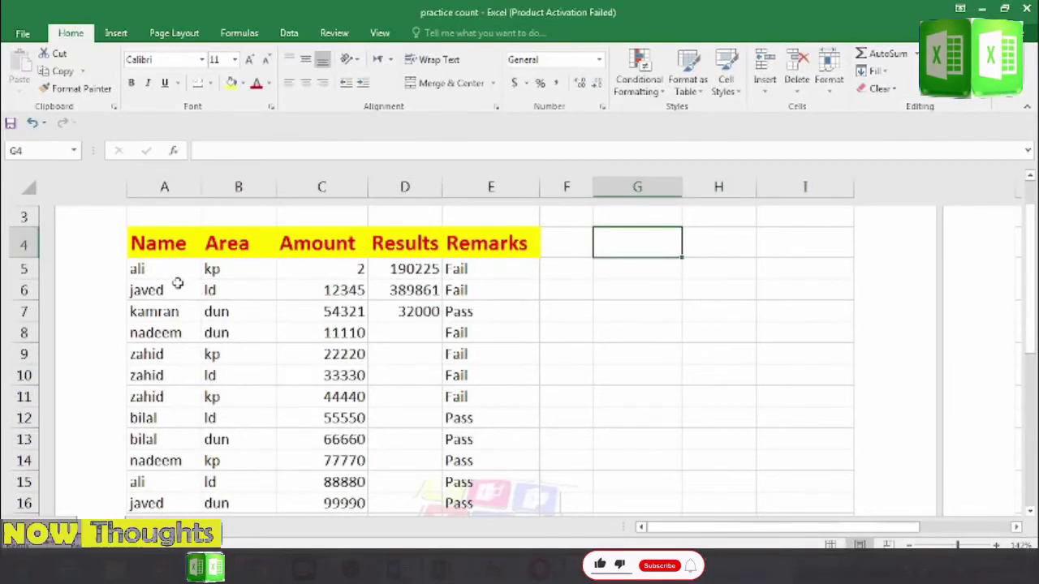
# - Enter the names ali, javed and kamran in cells I4 to I6
pyautogui.click(808, 255)
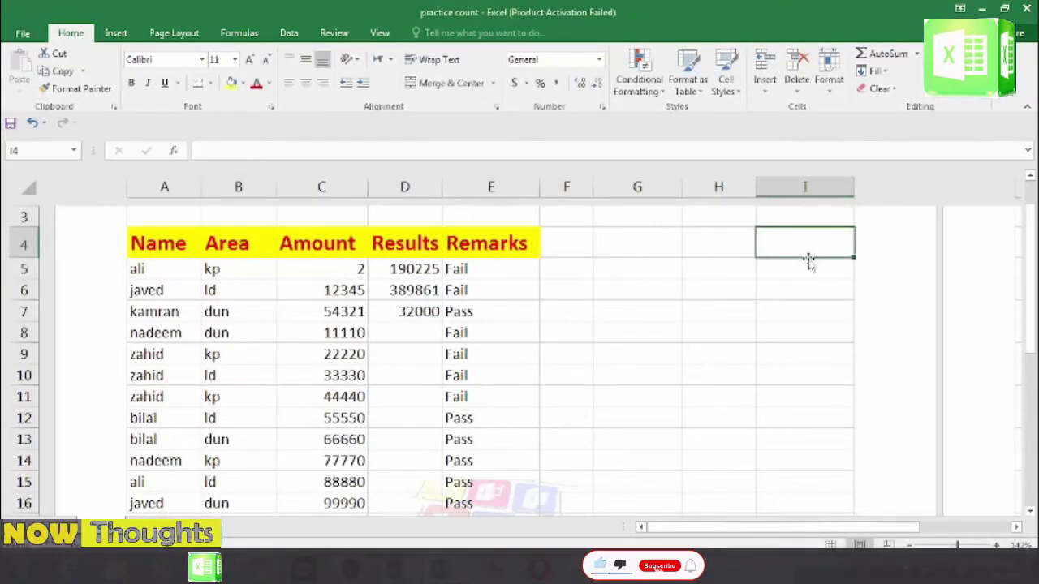
pyautogui.write('ali')
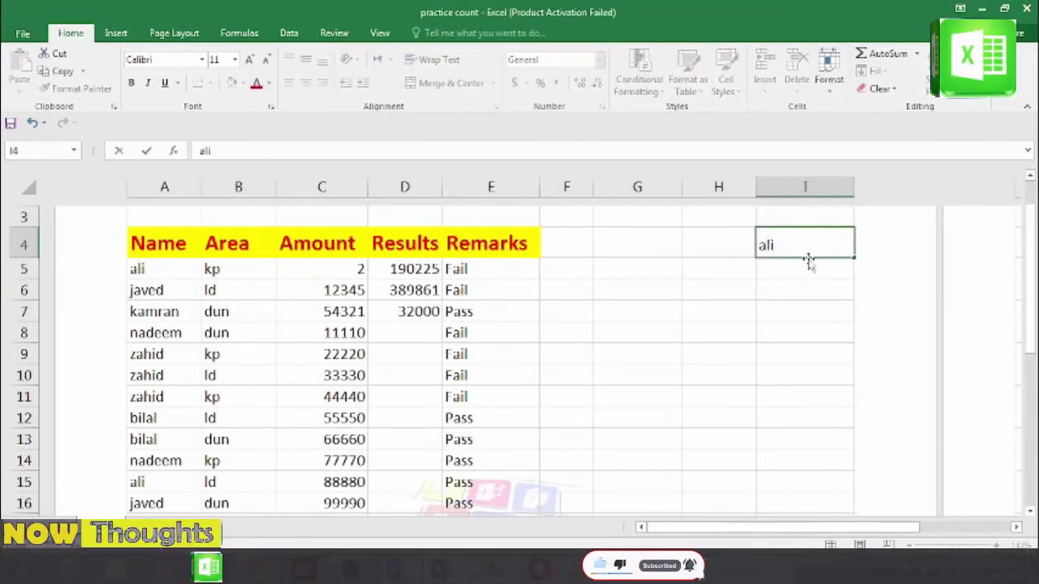
pyautogui.press('Return')
pyautogui.write('jave')
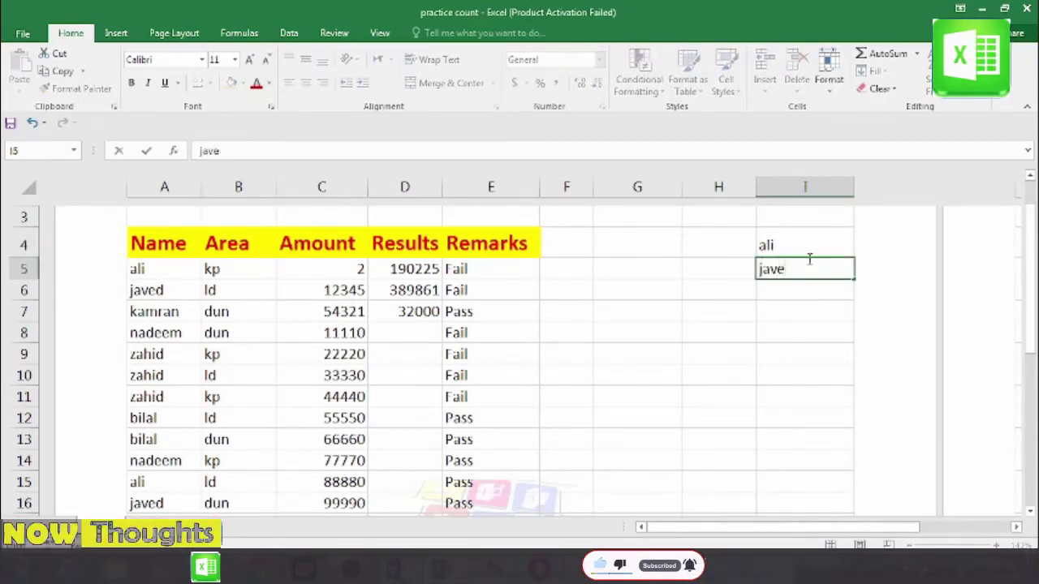
pyautogui.write('d')
pyautogui.press('Return')
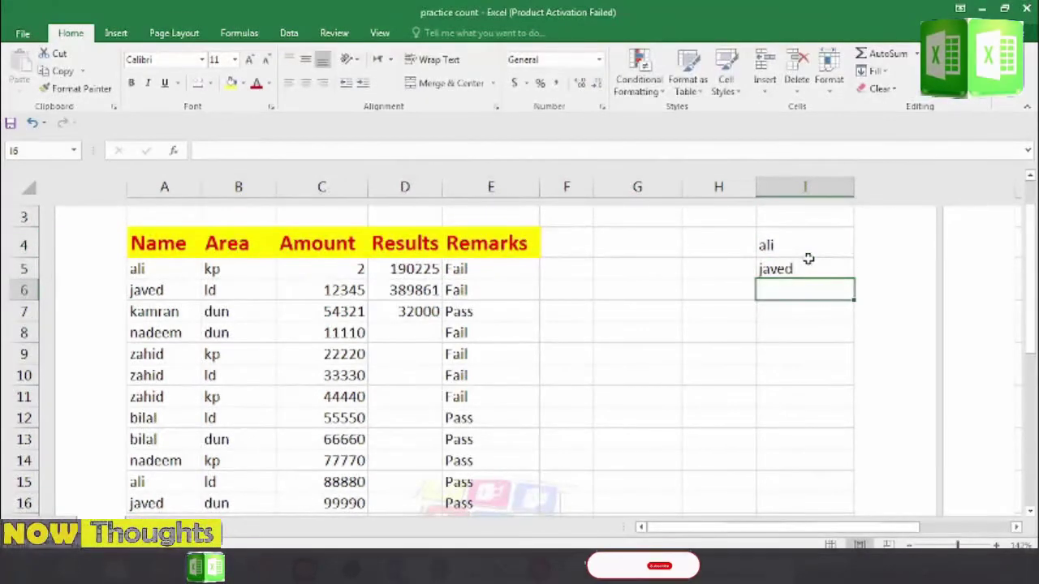
pyautogui.write('kamran')
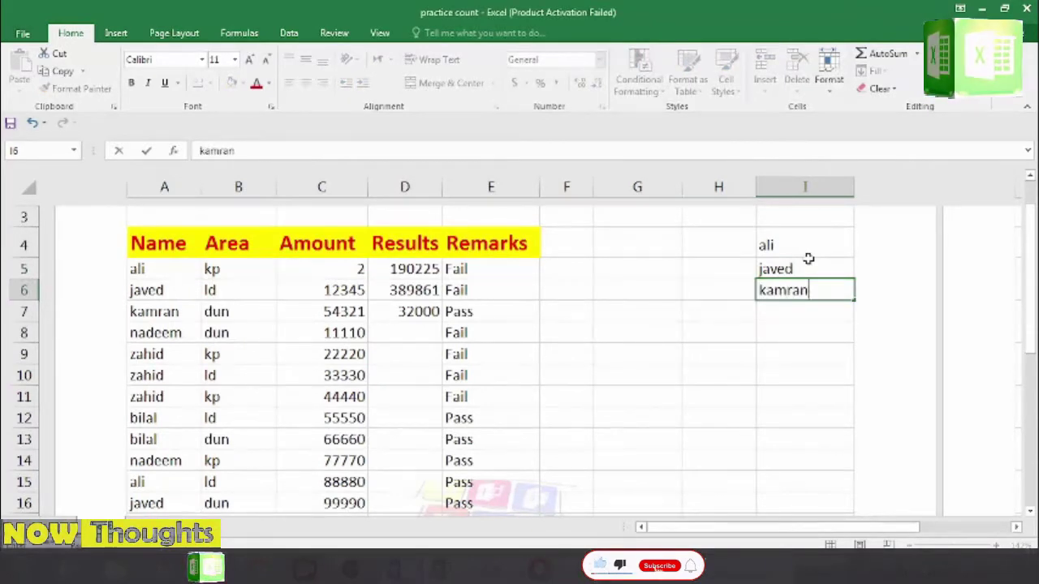
pyautogui.press('Return')
# - Add nadeem, zahid and bilal in I7 to I9 to complete the name list
pyautogui.write('n')
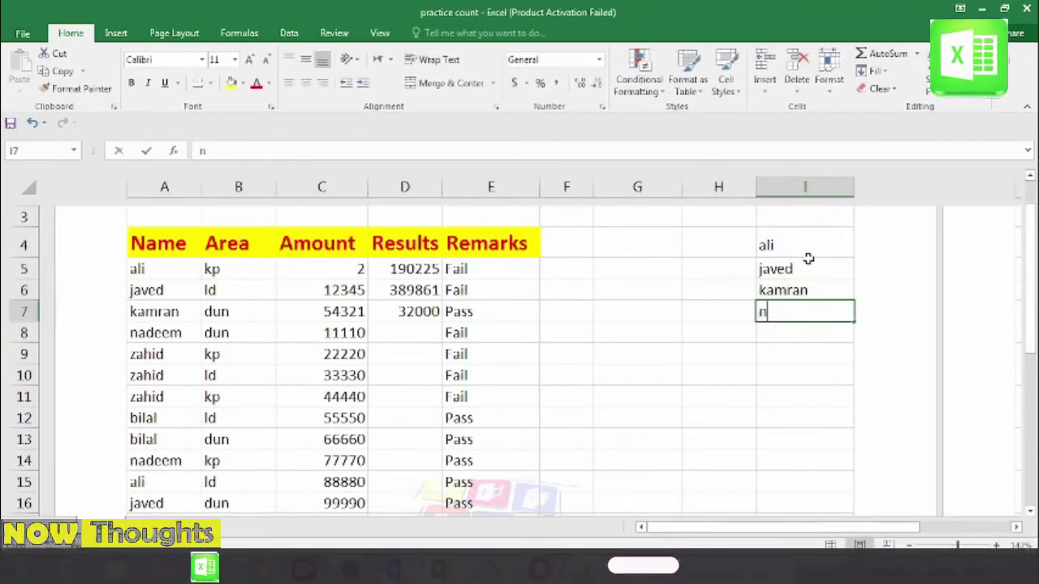
pyautogui.write('adeem')
pyautogui.press('Return')
pyautogui.write('z')
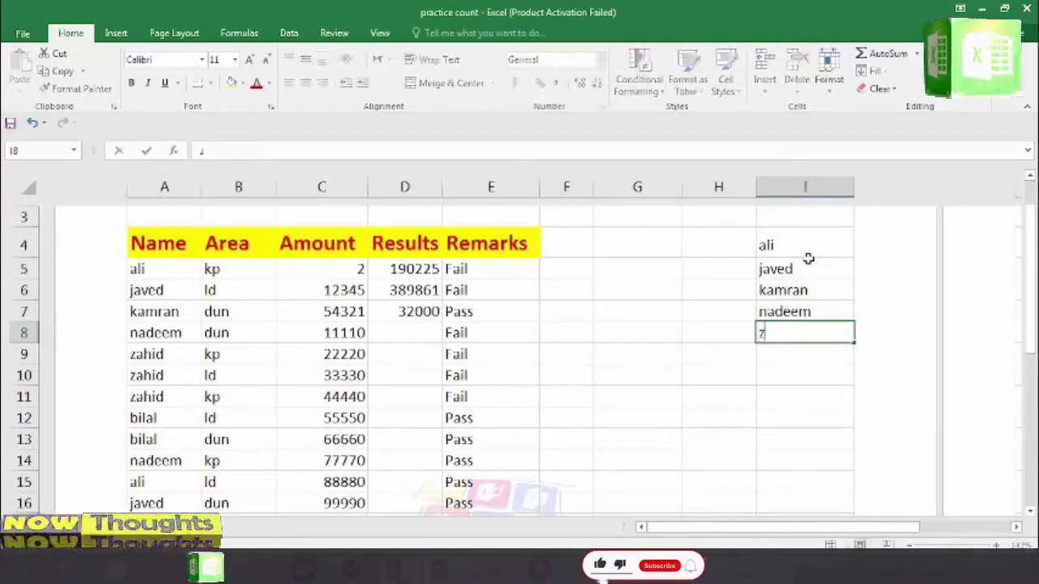
pyautogui.write('ahid')
pyautogui.press('Return')
pyautogui.write('bilal')
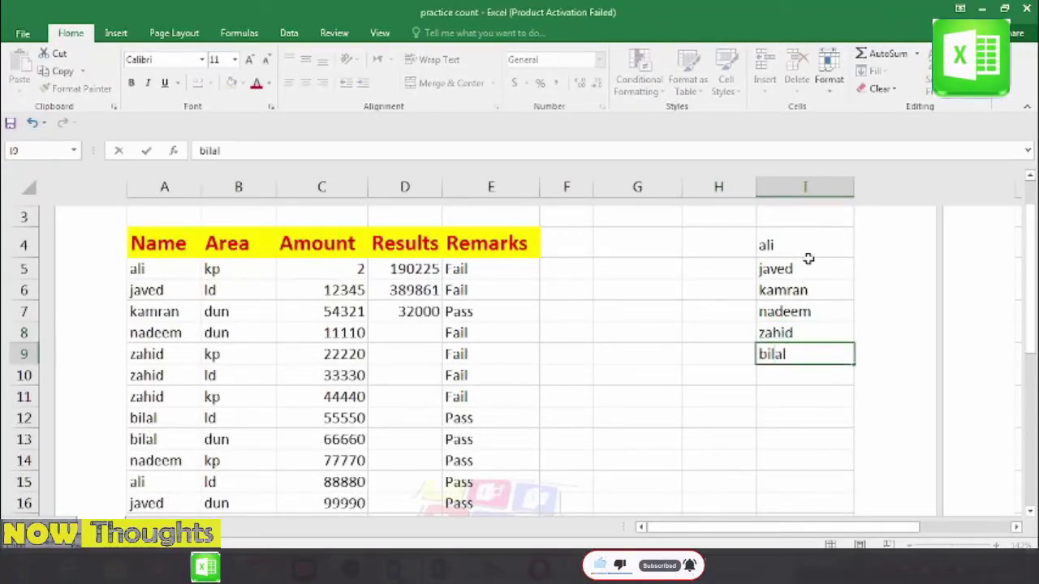
pyautogui.press('Return')
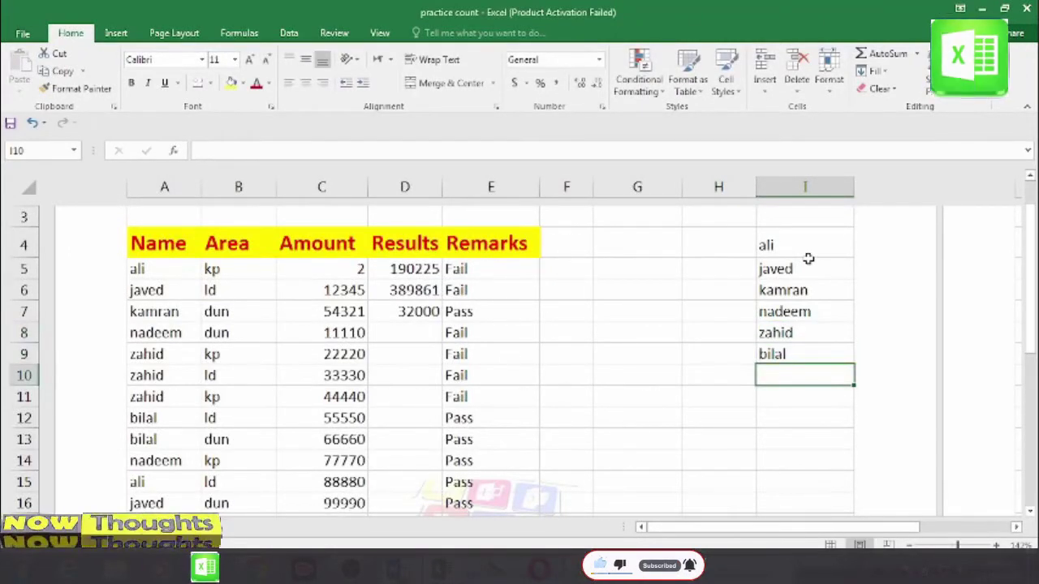
pyautogui.click(631, 252)
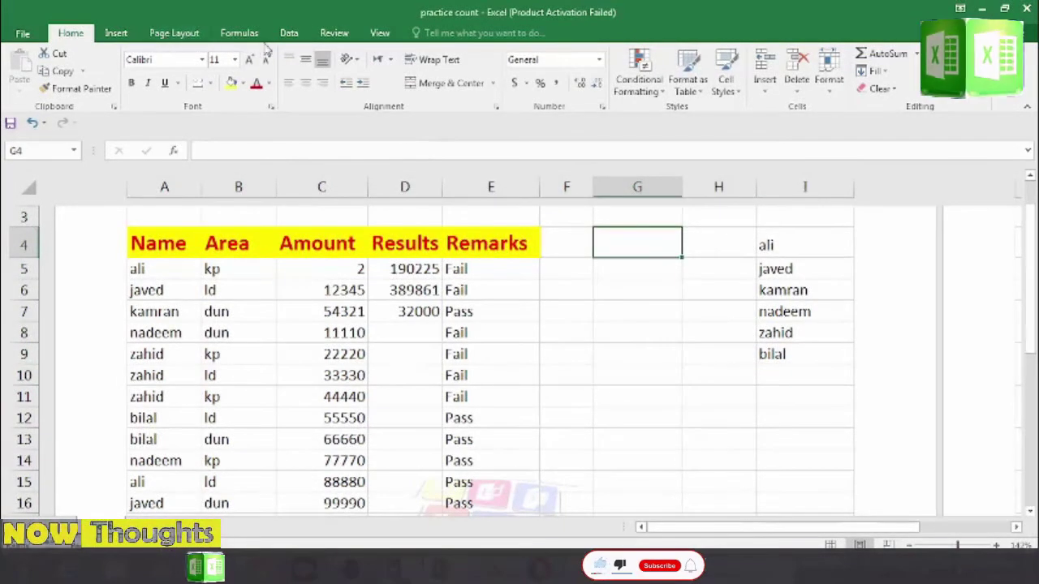
# - Add a List data validation to G4 with source $I$4:$I$9
pyautogui.click(293, 36)
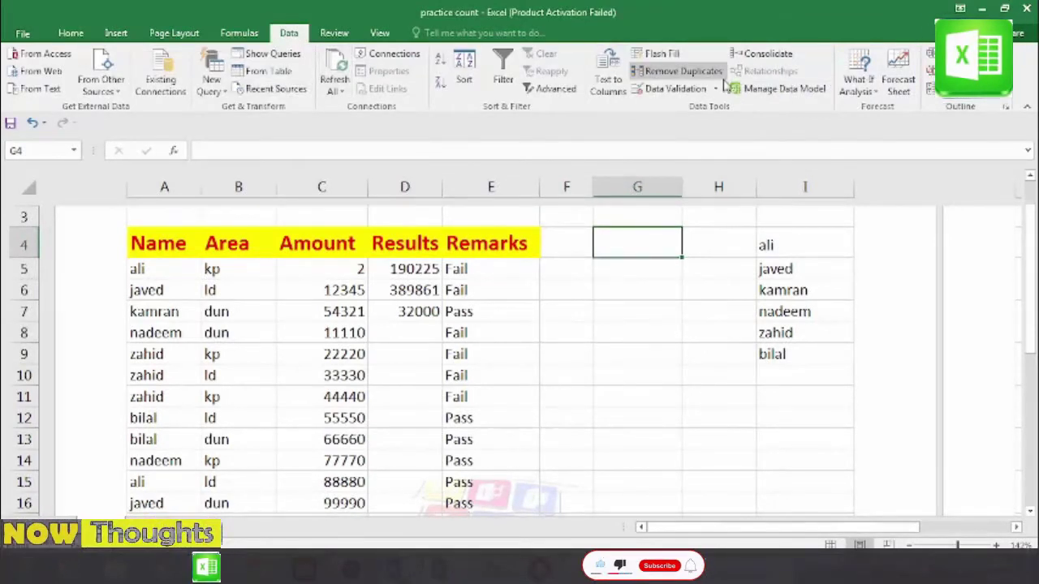
pyautogui.click(675, 90)
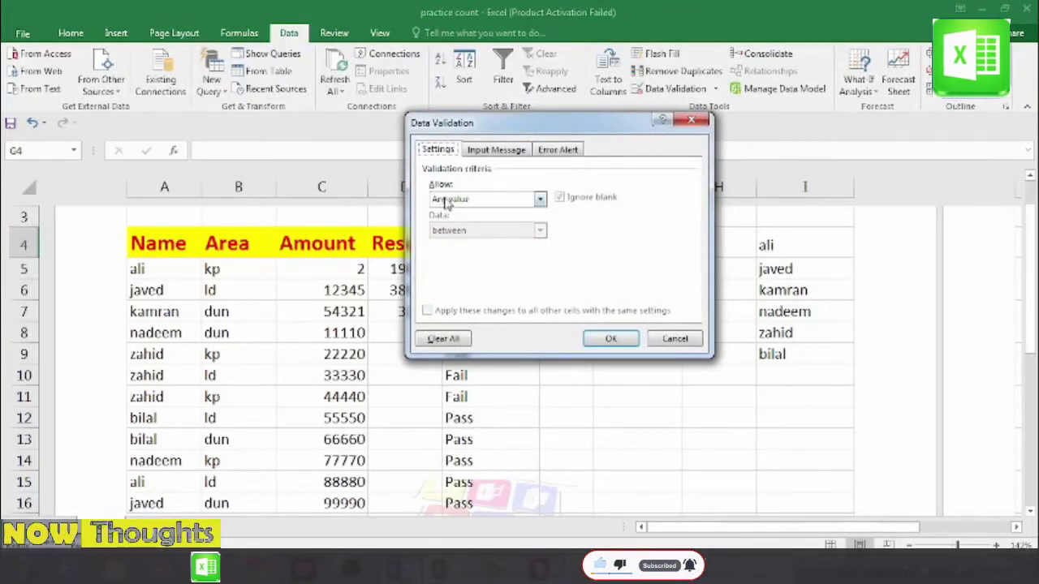
pyautogui.click(539, 199)
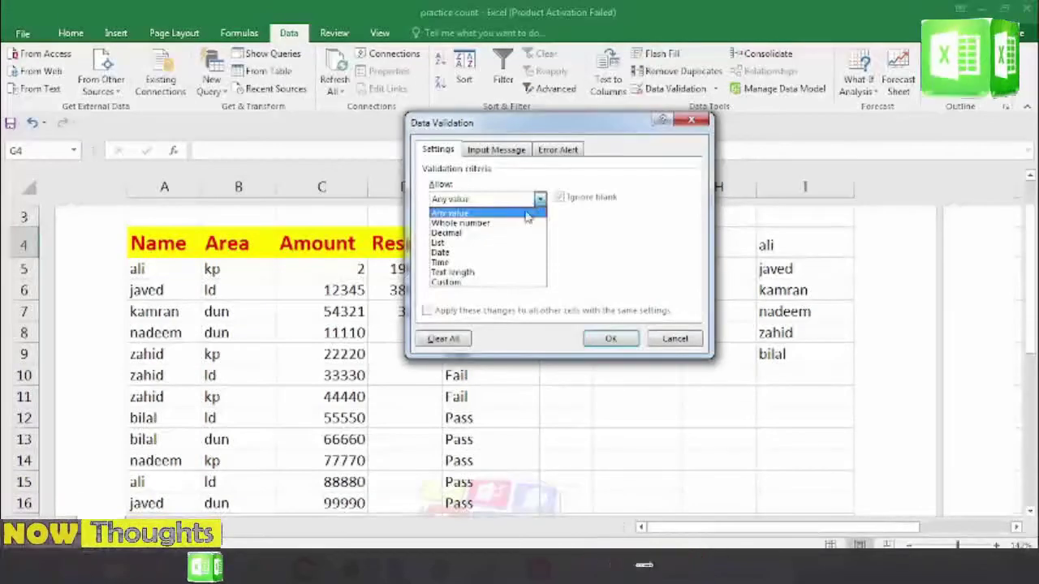
pyautogui.click(469, 243)
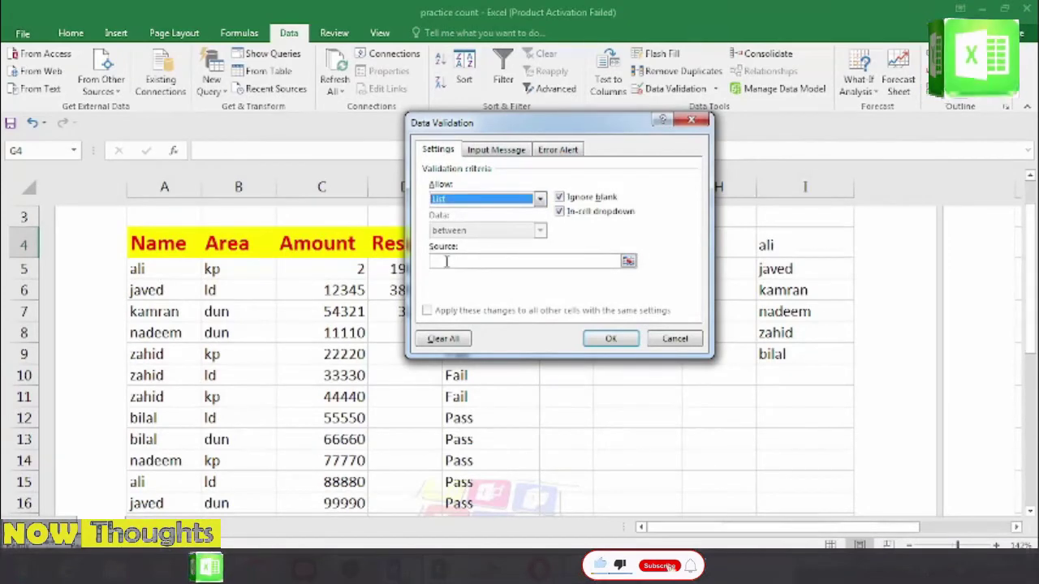
pyautogui.click(445, 261)
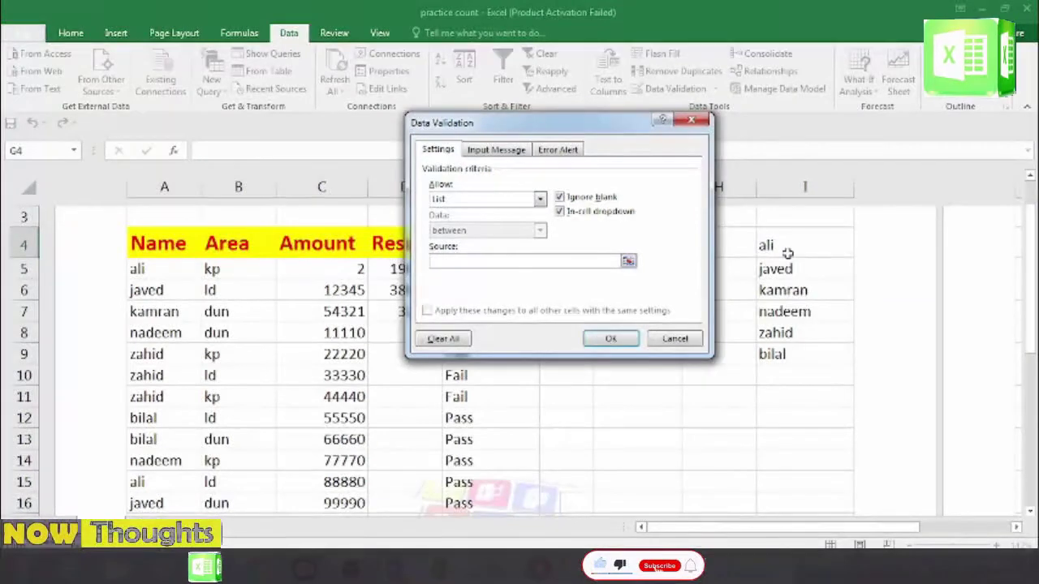
pyautogui.moveTo(787, 247); pyautogui.dragTo(765, 367)
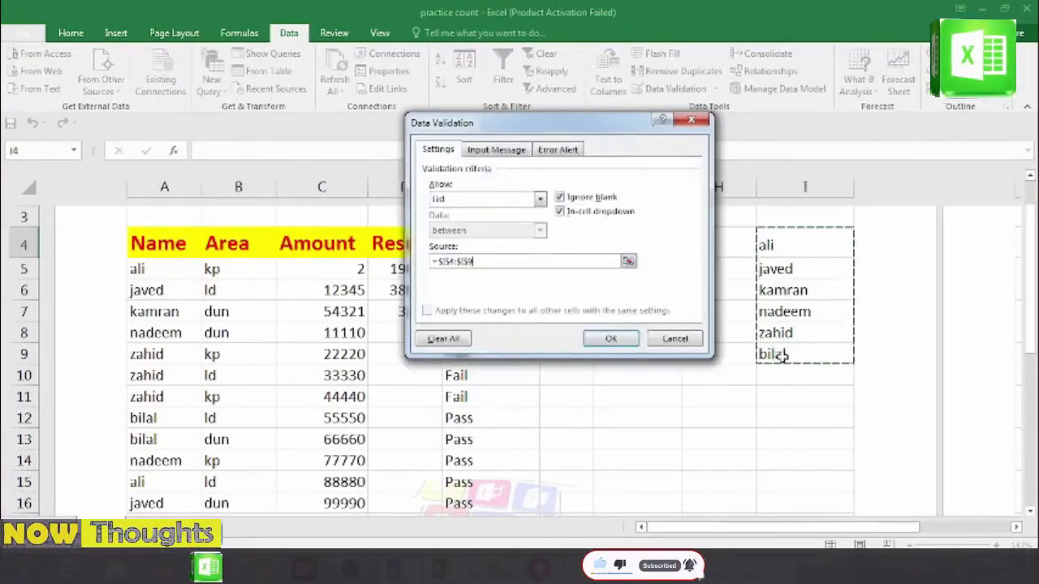
pyautogui.click(611, 340)
# - Pick a name from G4's new dropdown, leaving zahid selected
pyautogui.click(686, 254)
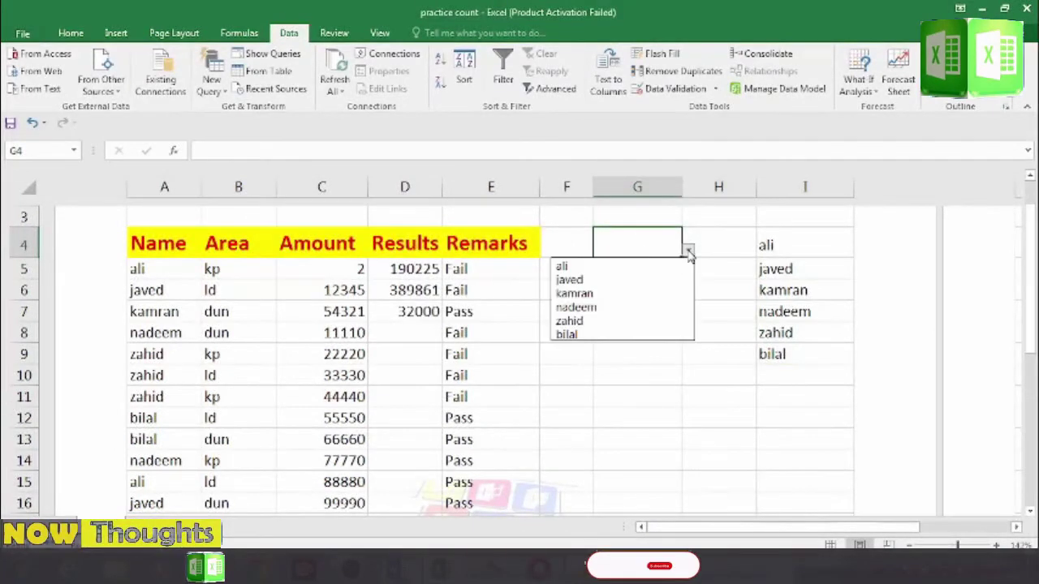
pyautogui.click(613, 292)
pyautogui.click(686, 254)
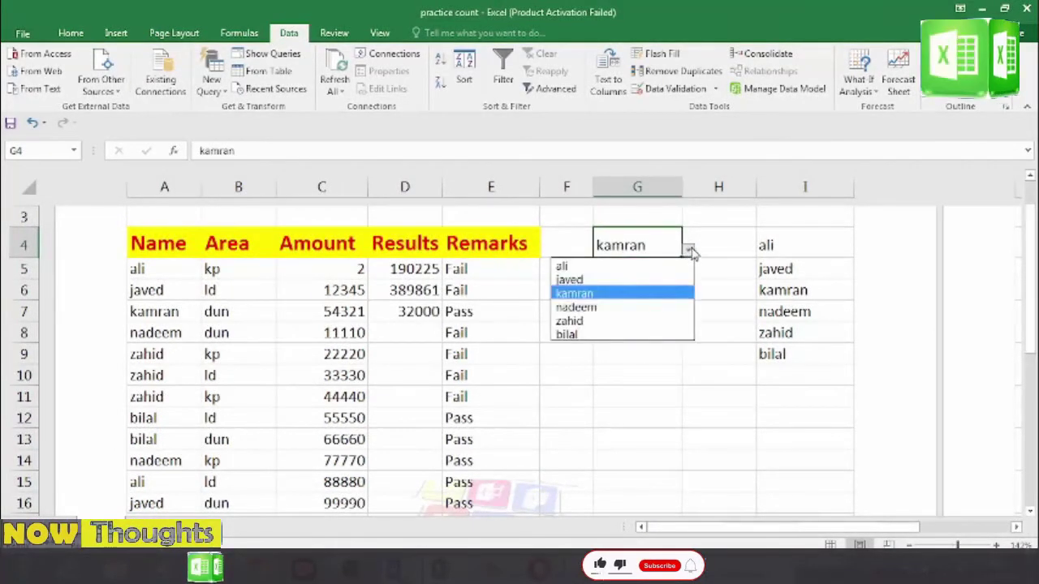
pyautogui.press('Escape')
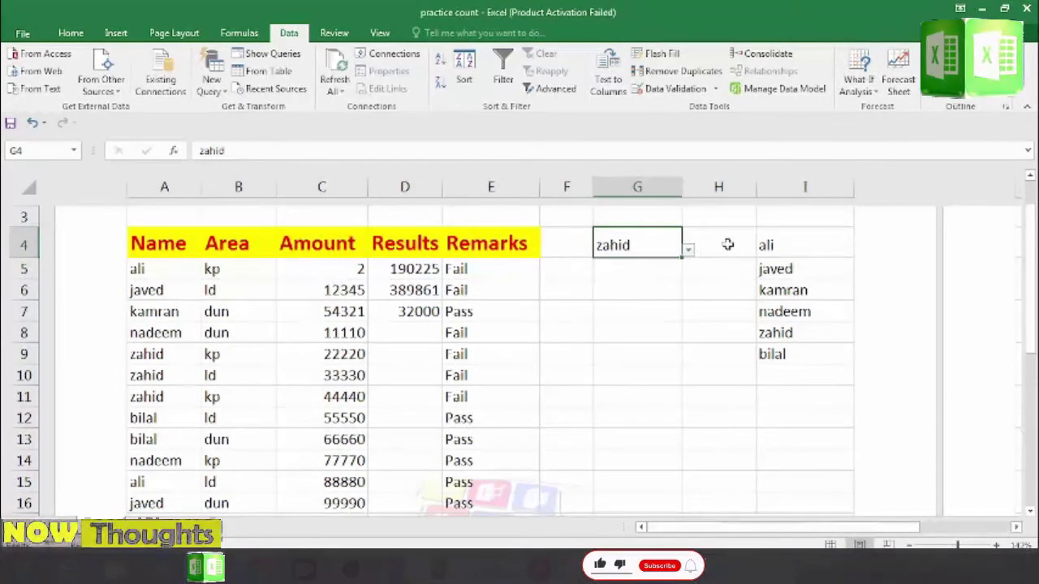
pyautogui.click(728, 244)
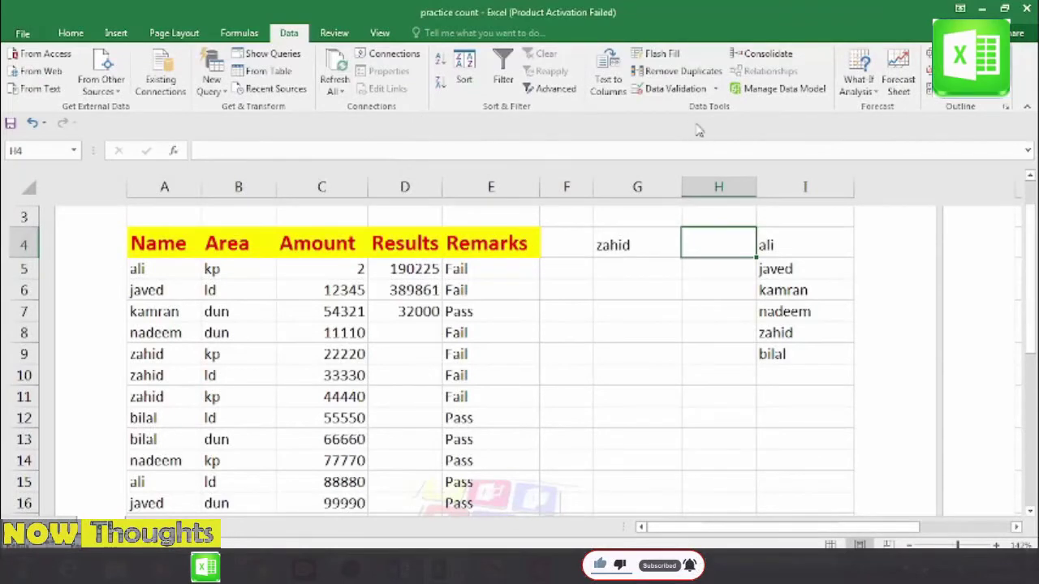
# - Give H4 a List validation of kp, ld, dun and choose kp from it
pyautogui.click(686, 94)
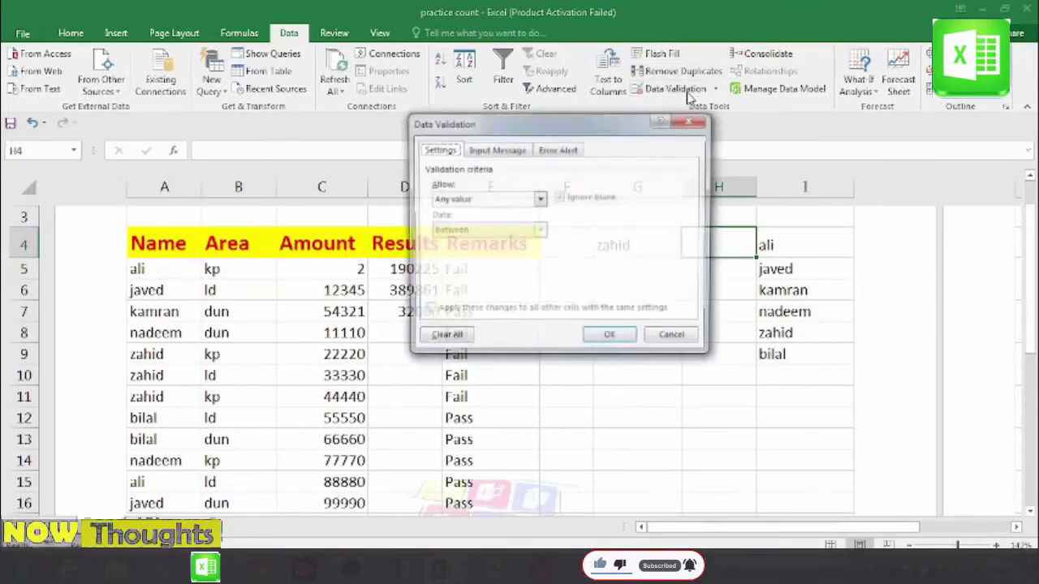
pyautogui.click(520, 198)
pyautogui.click(464, 243)
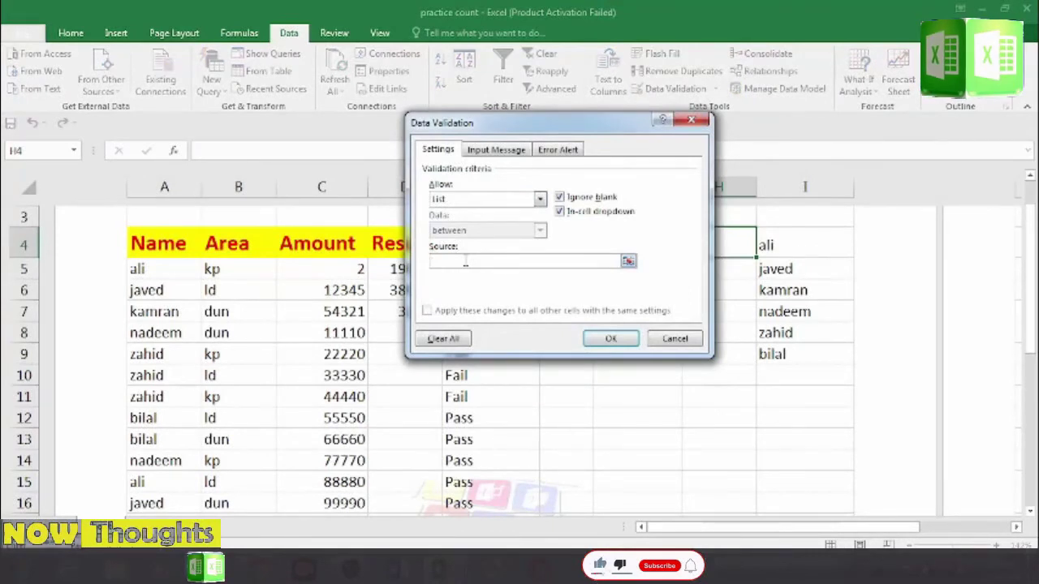
pyautogui.write('kp')
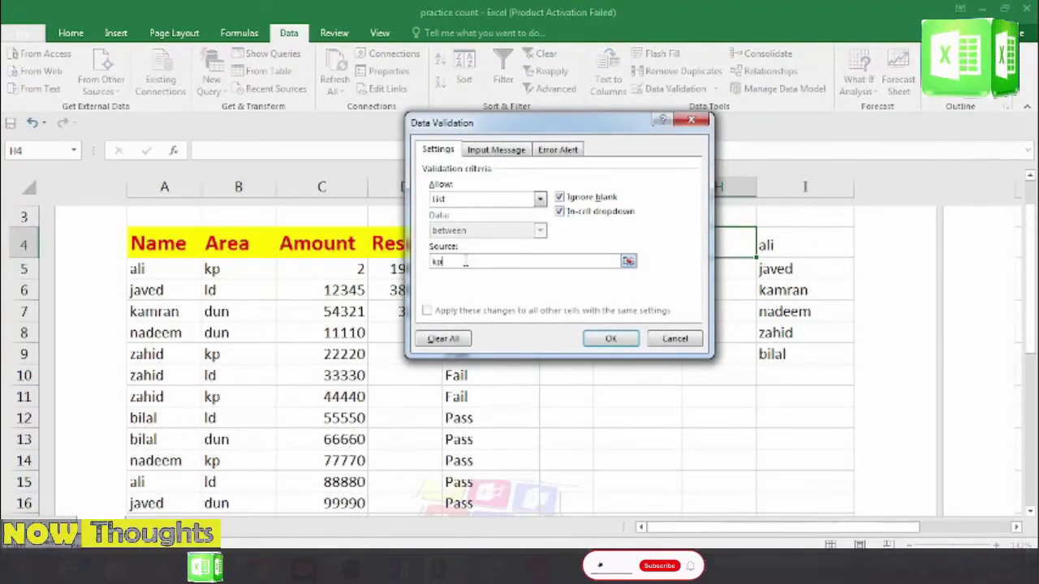
pyautogui.write(',ld,dun')
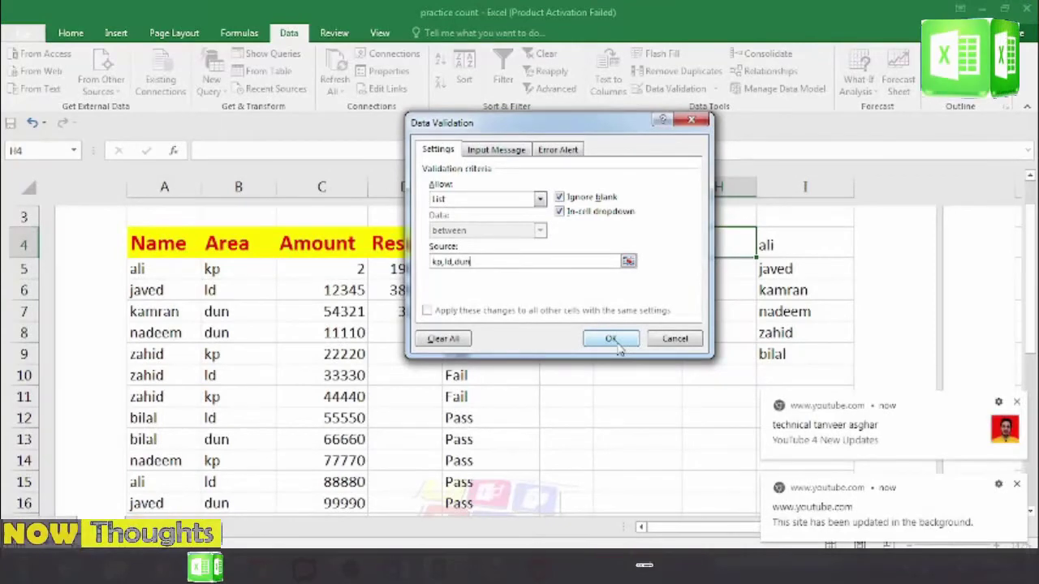
pyautogui.click(608, 341)
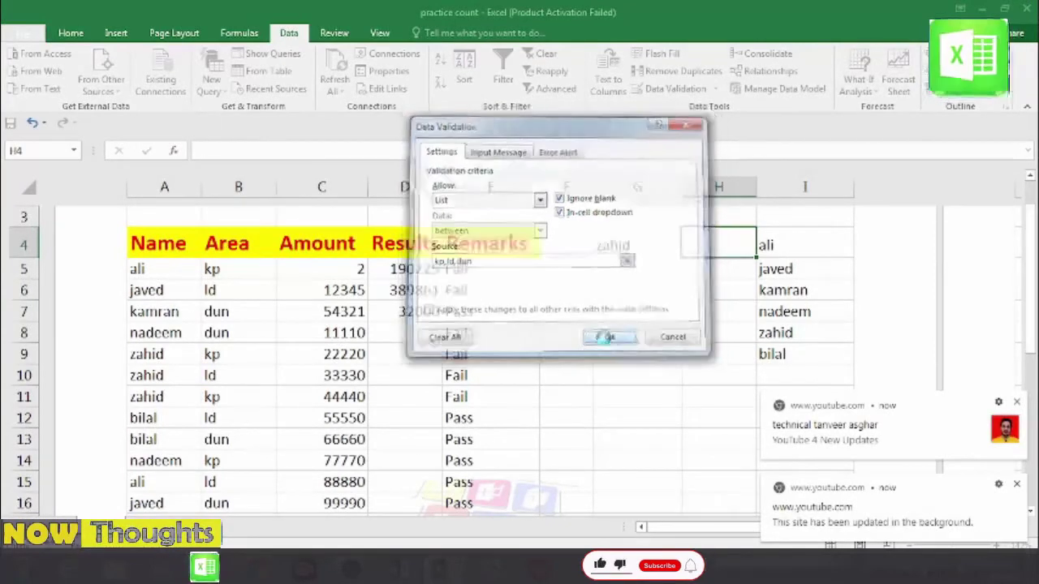
pyautogui.click(764, 248)
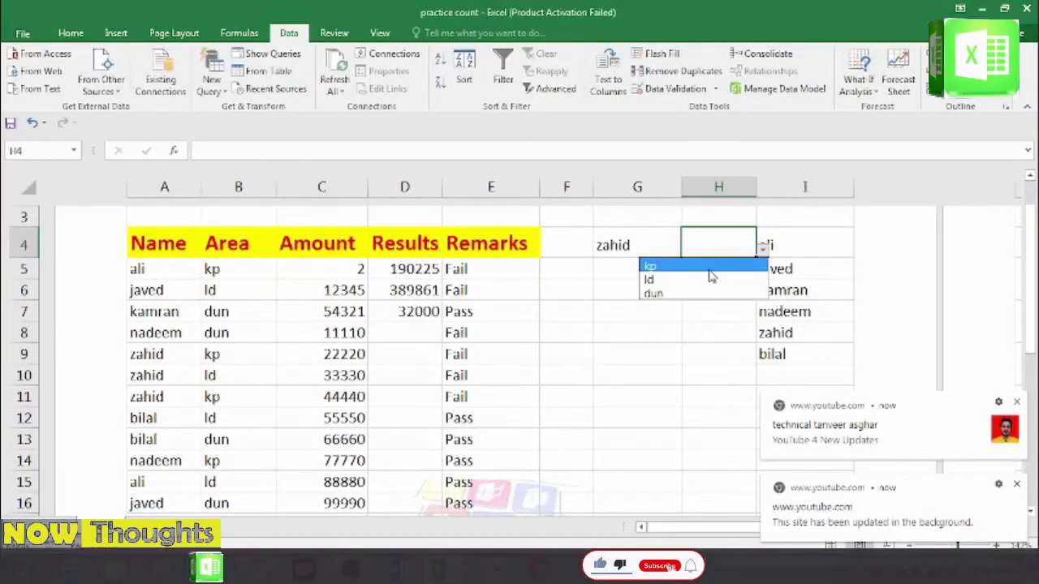
pyautogui.click(689, 265)
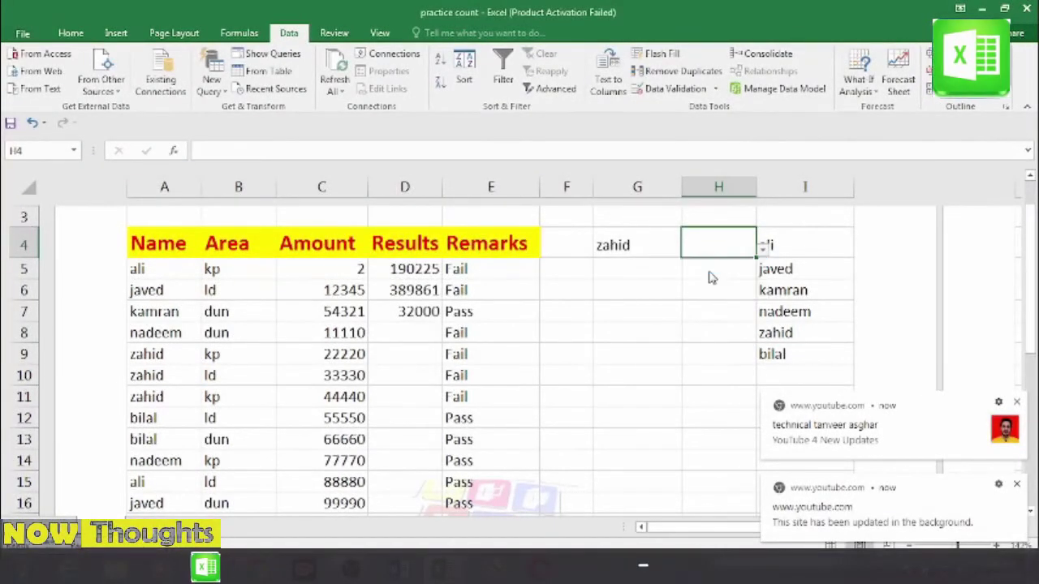
pyautogui.click(627, 247)
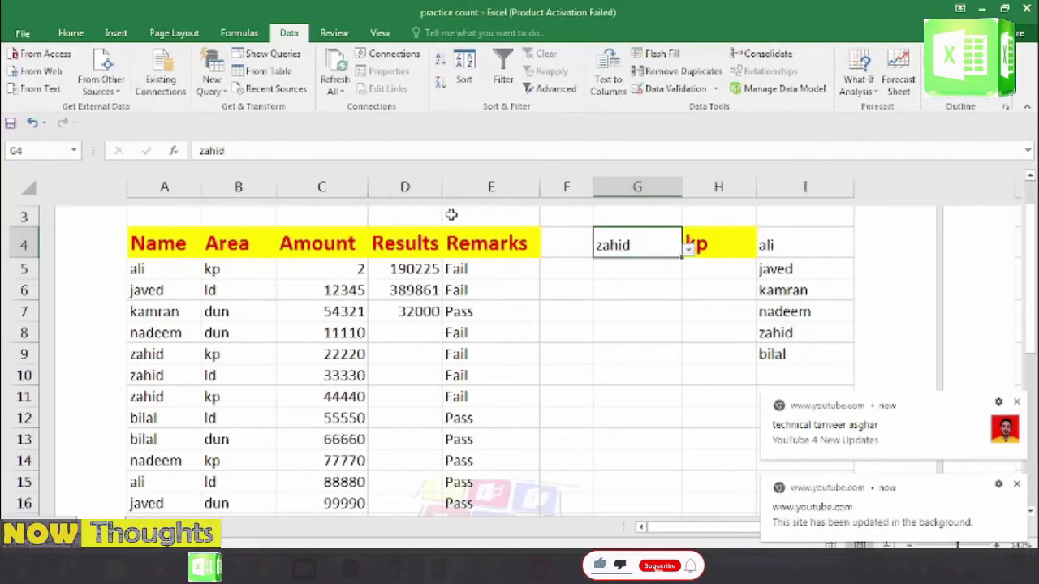
# - Copy H4's bold red-on-yellow formatting onto G4 using Format Painter
pyautogui.click(81, 35)
pyautogui.click(77, 89)
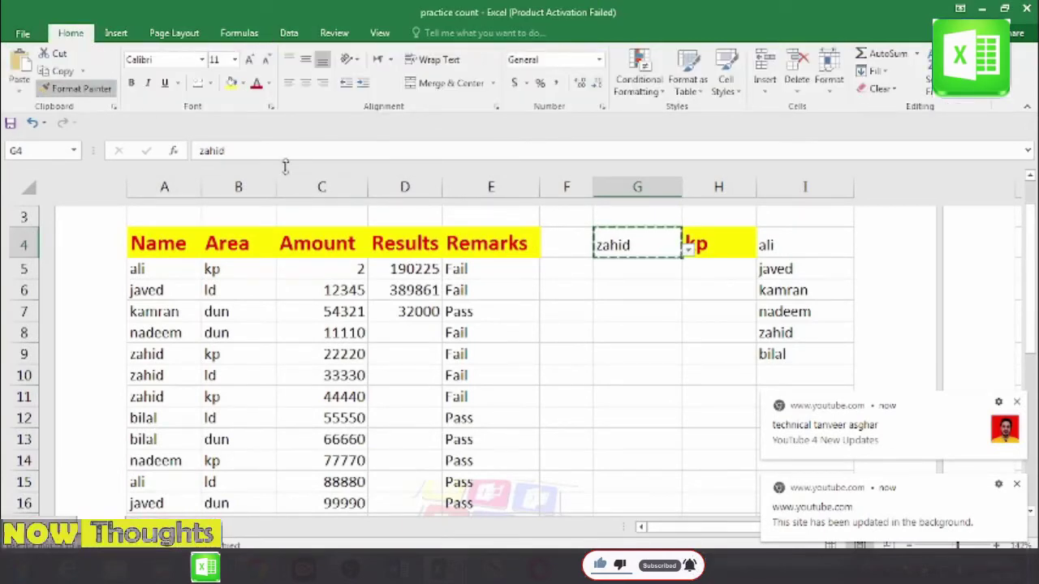
pyautogui.click(572, 245)
pyautogui.click(690, 245)
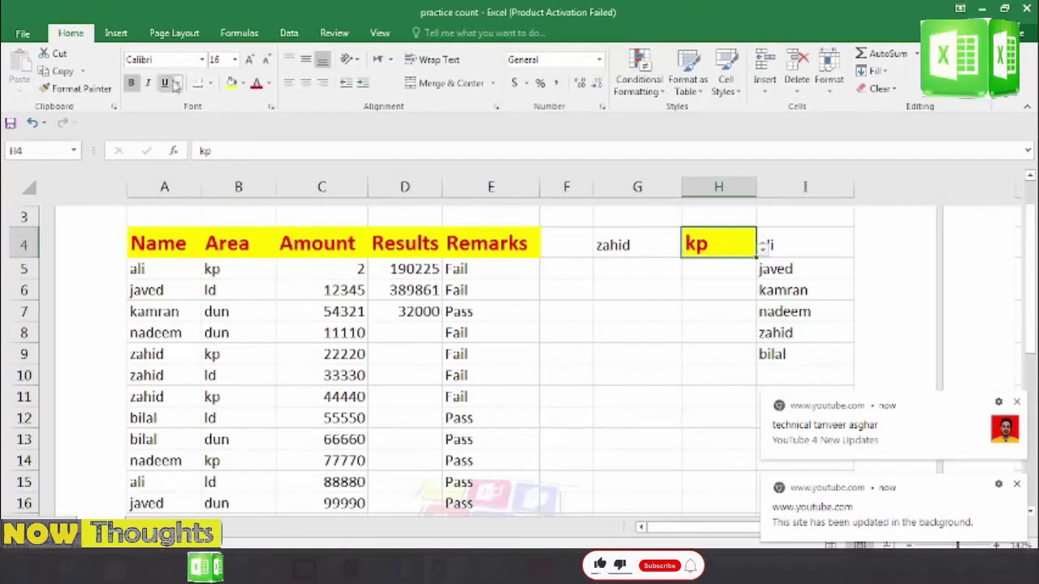
pyautogui.click(77, 89)
pyautogui.click(631, 247)
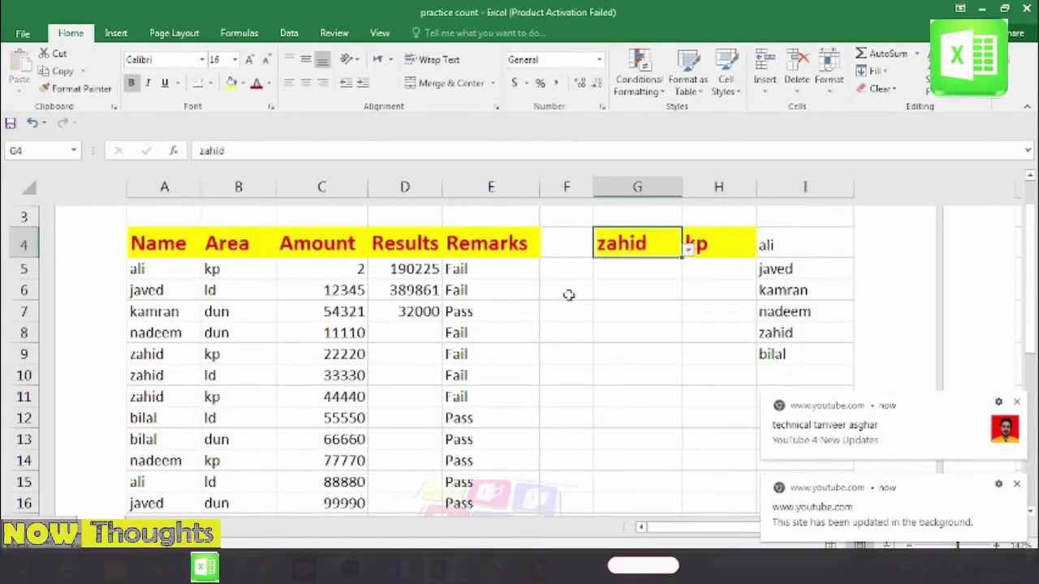
pyautogui.click(642, 267)
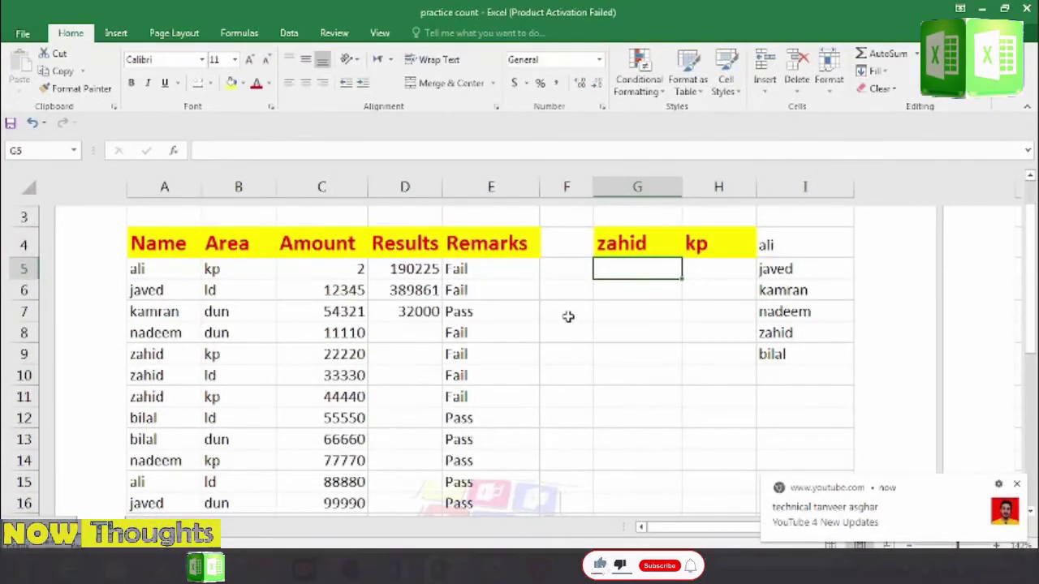
pyautogui.click(561, 309)
pyautogui.write('=')
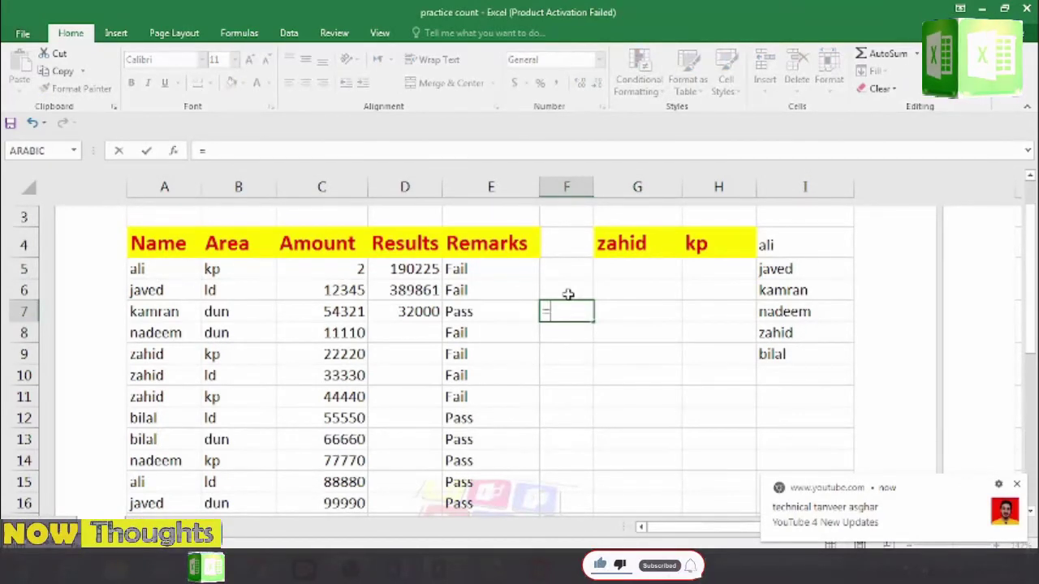
# - Start F7's SUMIFS with sum range C5:C29, criteria range A5:A29 and criterion G4
pyautogui.write('sumifs')
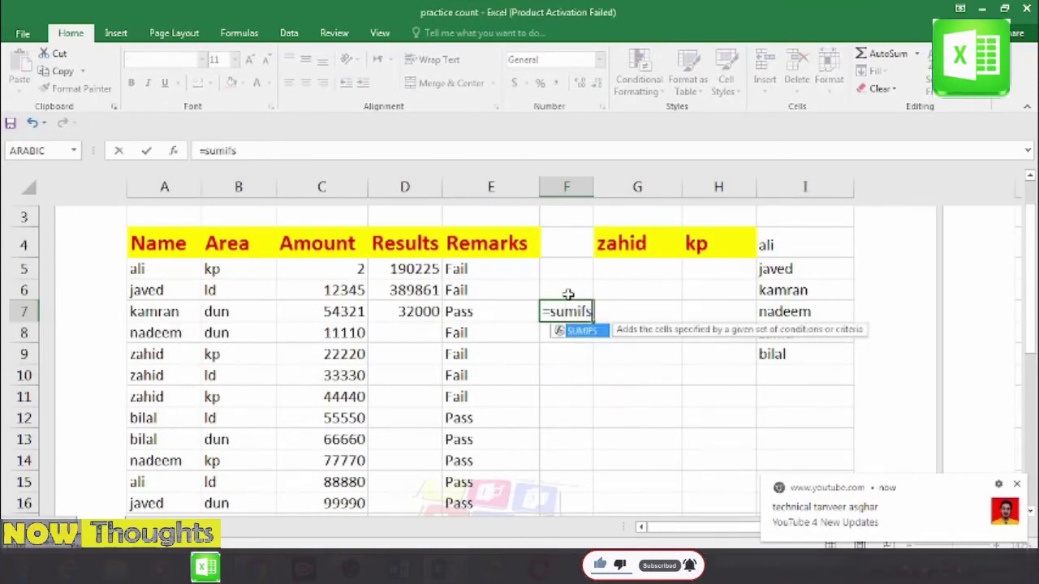
pyautogui.press('Tab')
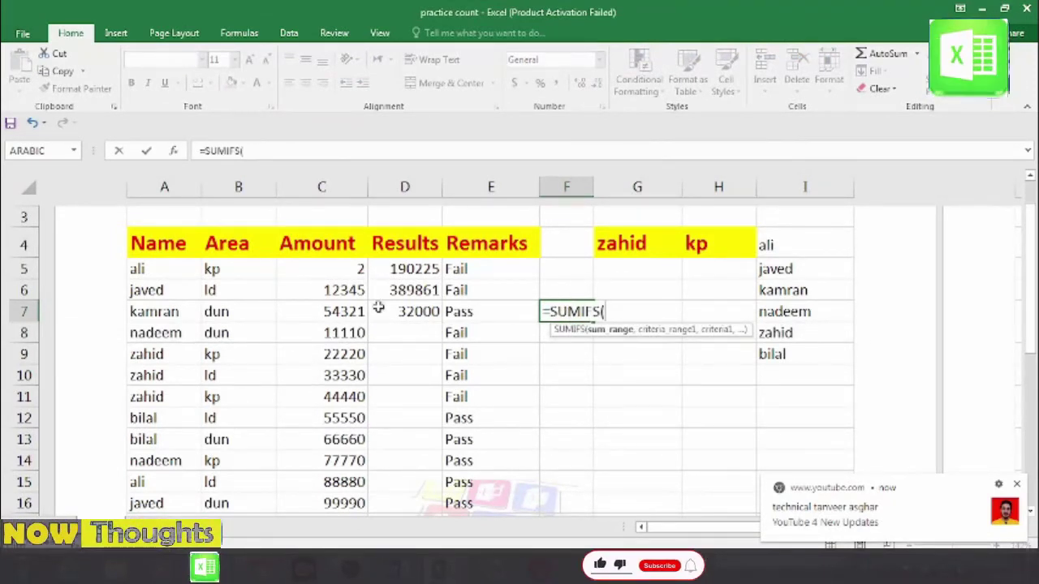
pyautogui.moveTo(334, 270)
pyautogui.mouseDown()
pyautogui.moveTo(322, 457)
pyautogui.moveTo(357, 451)
pyautogui.mouseUp()
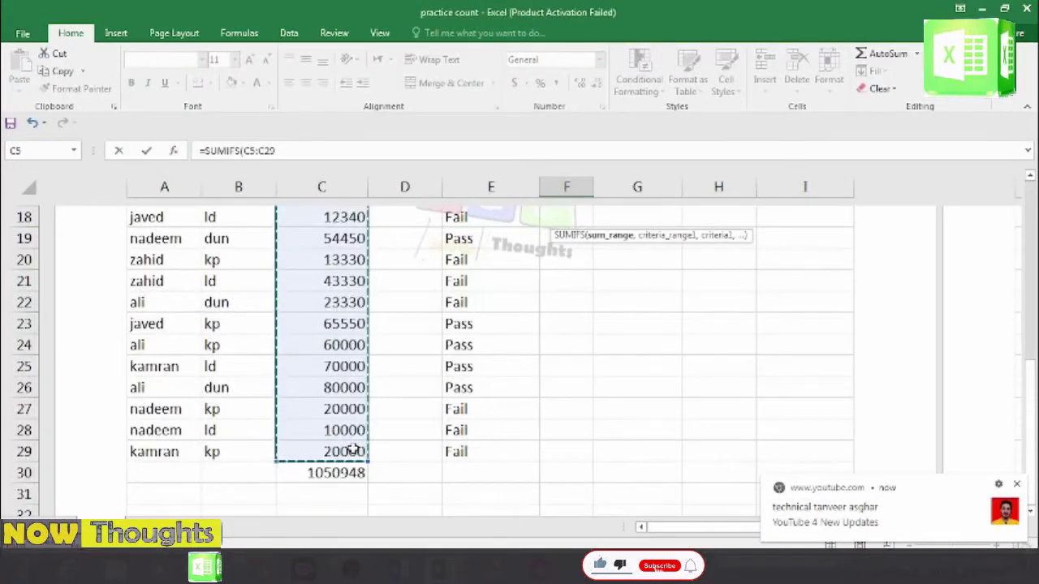
pyautogui.write(',')
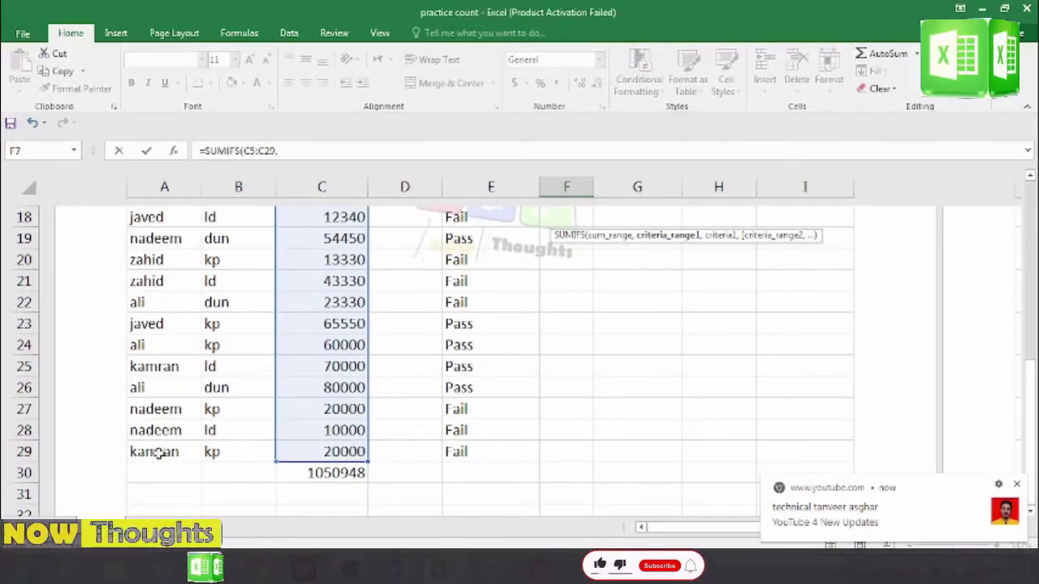
pyautogui.moveTo(157, 451); pyautogui.dragTo(169, 172)
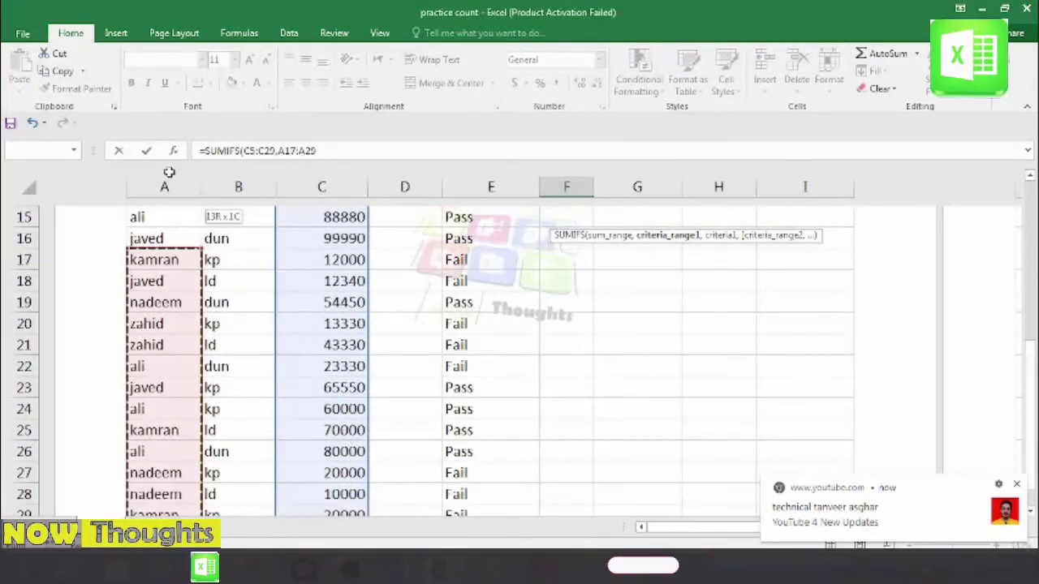
pyautogui.moveTo(169, 172); pyautogui.dragTo(157, 284)
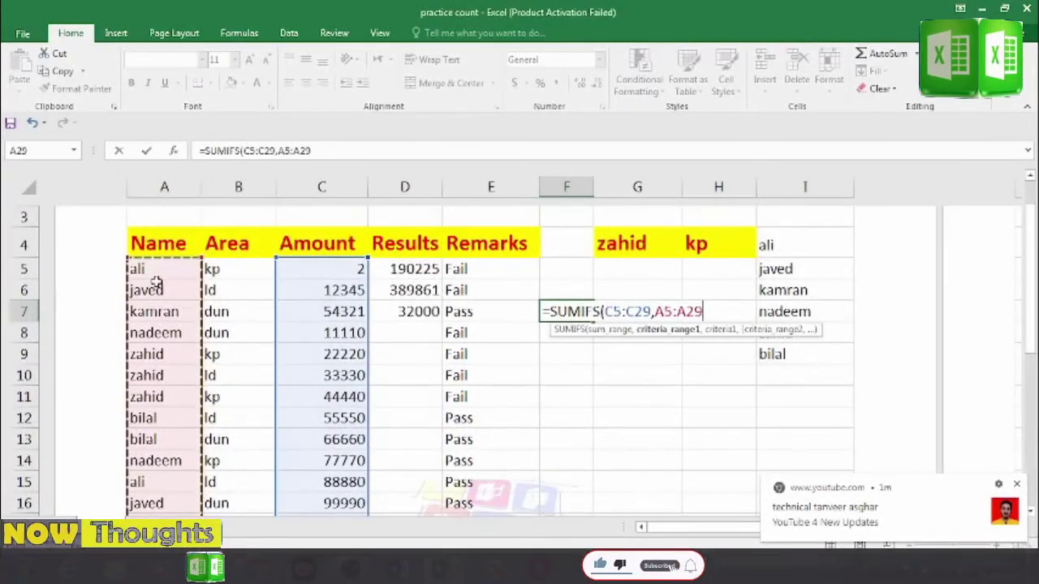
pyautogui.write(',')
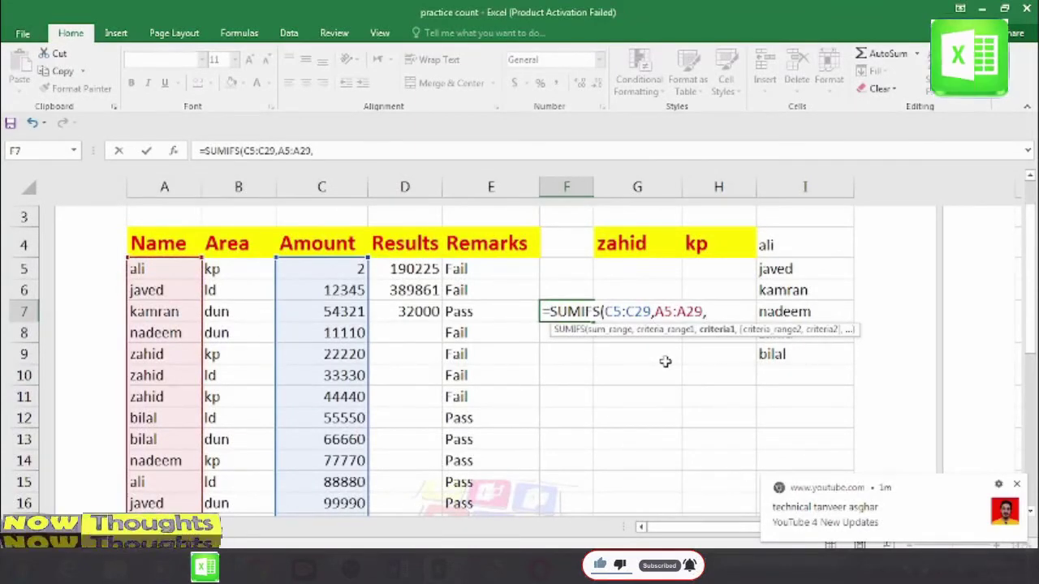
pyautogui.click(630, 244)
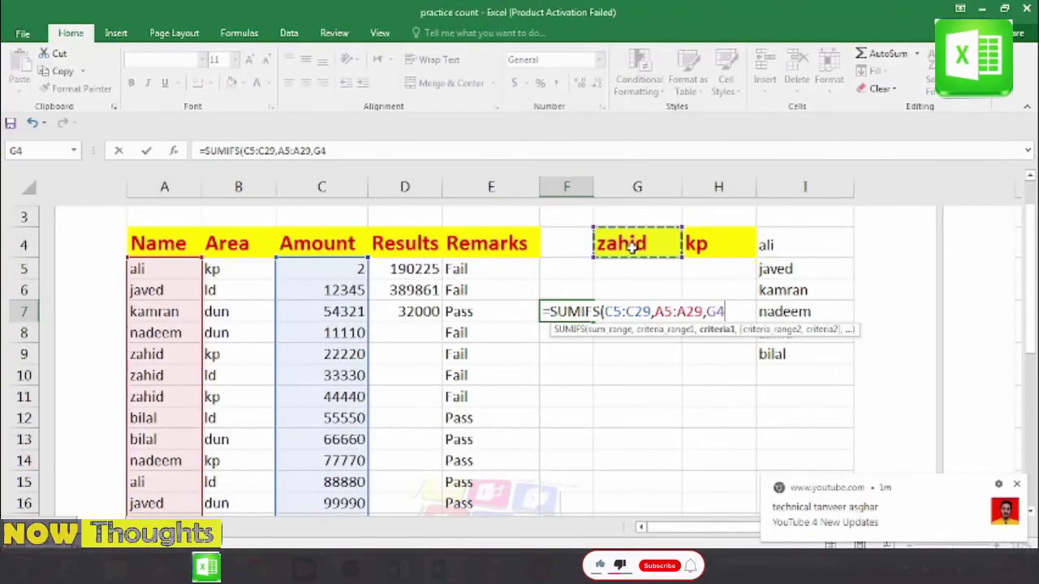
pyautogui.write(',')
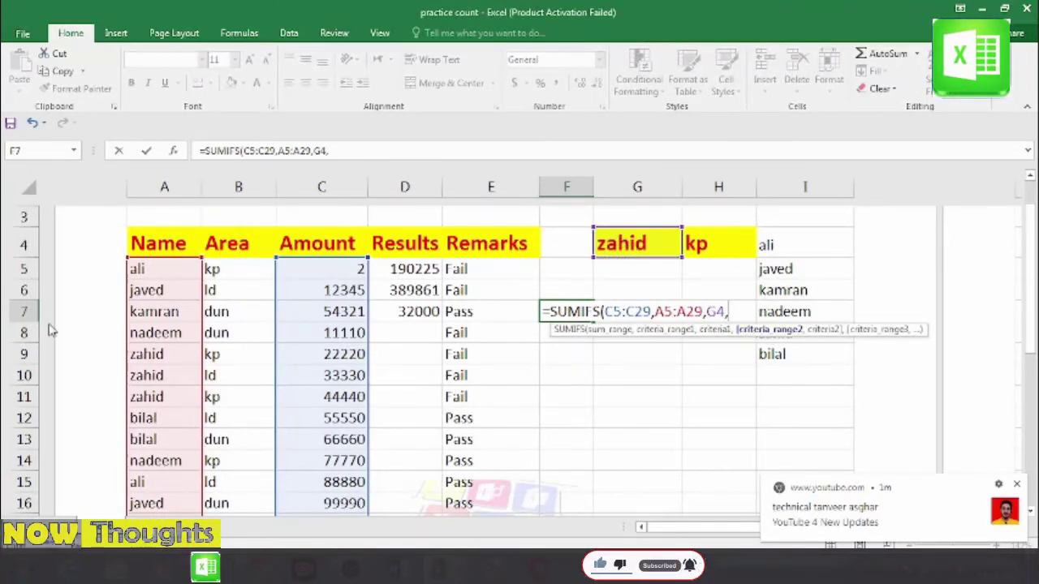
# - Add B5:B29 with criterion H4 and commit =SUMIFS(C5:C29,A5:A29,G4,B5:B29,H4)
pyautogui.moveTo(243, 271); pyautogui.dragTo(239, 375)
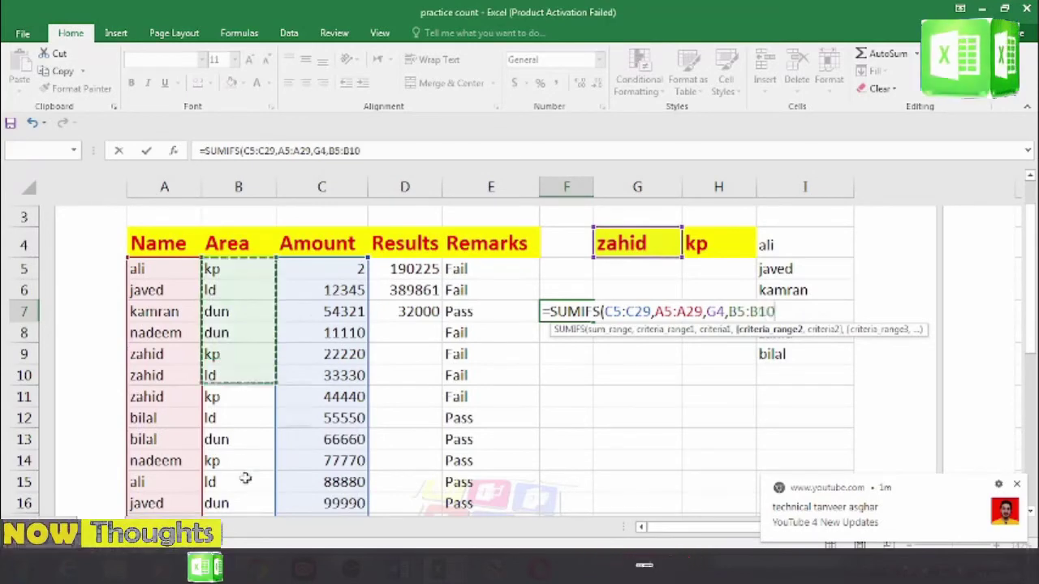
pyautogui.moveTo(245, 479); pyautogui.dragTo(247, 540)
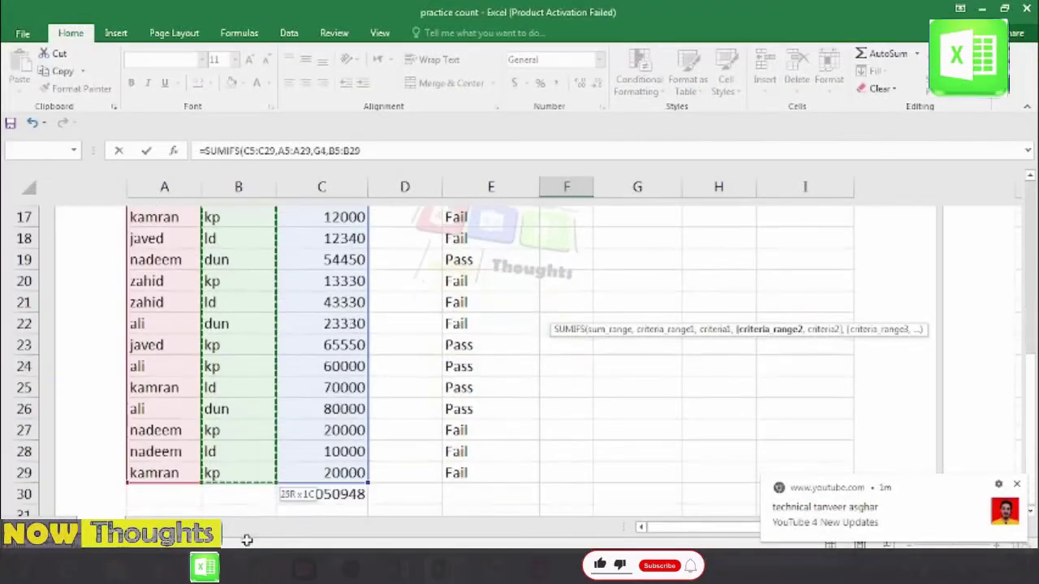
pyautogui.moveTo(247, 539); pyautogui.dragTo(243, 448)
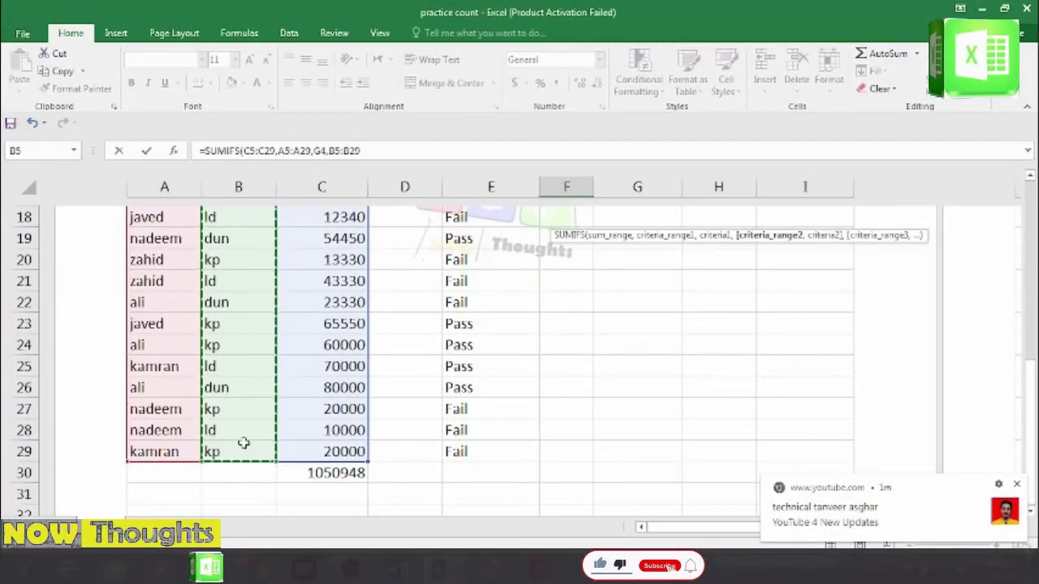
pyautogui.write(',')
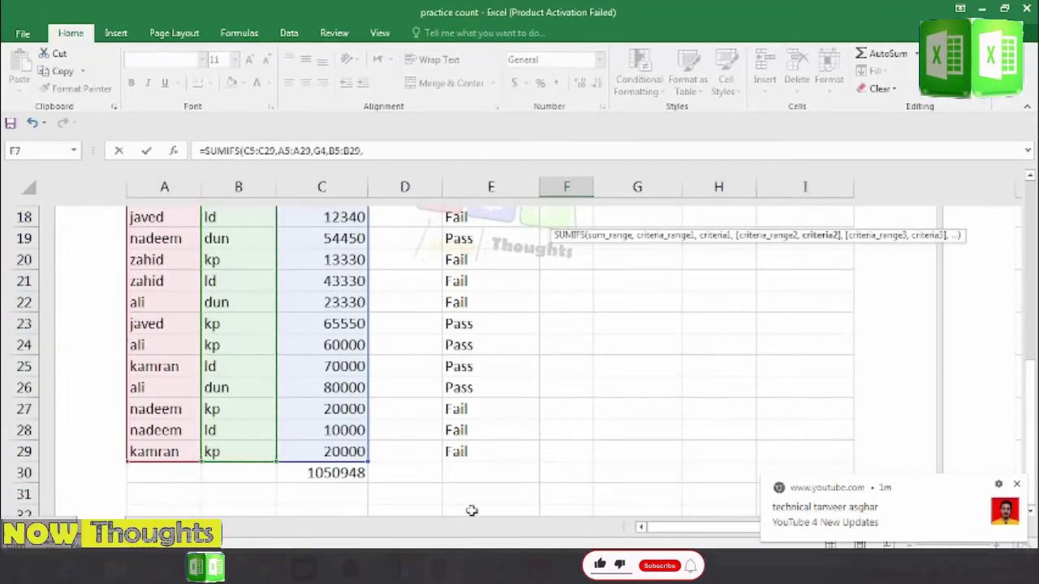
pyautogui.scroll(4, 560, 484)
pyautogui.scroll(3, 576, 480)
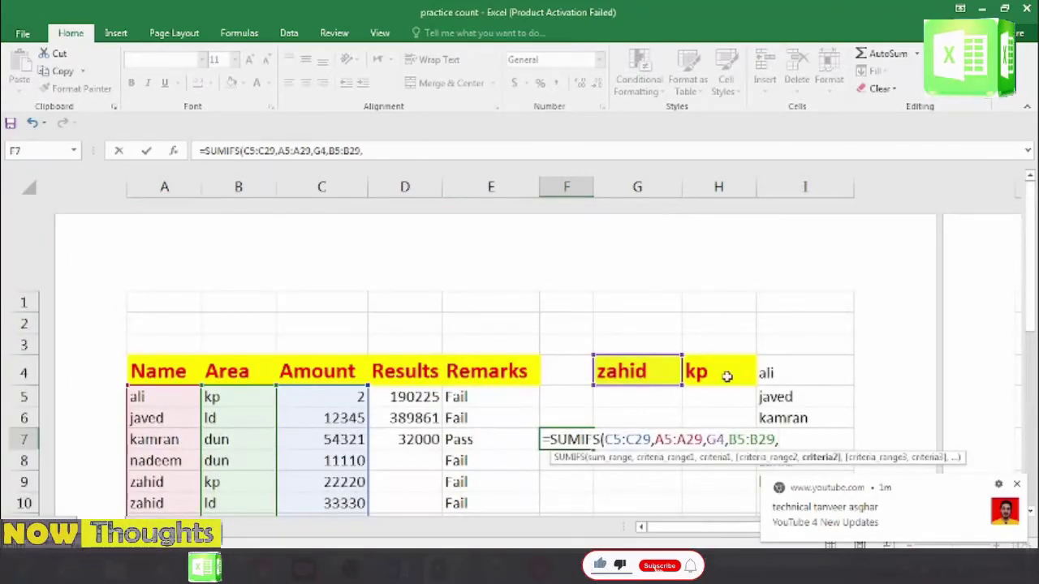
pyautogui.click(696, 377)
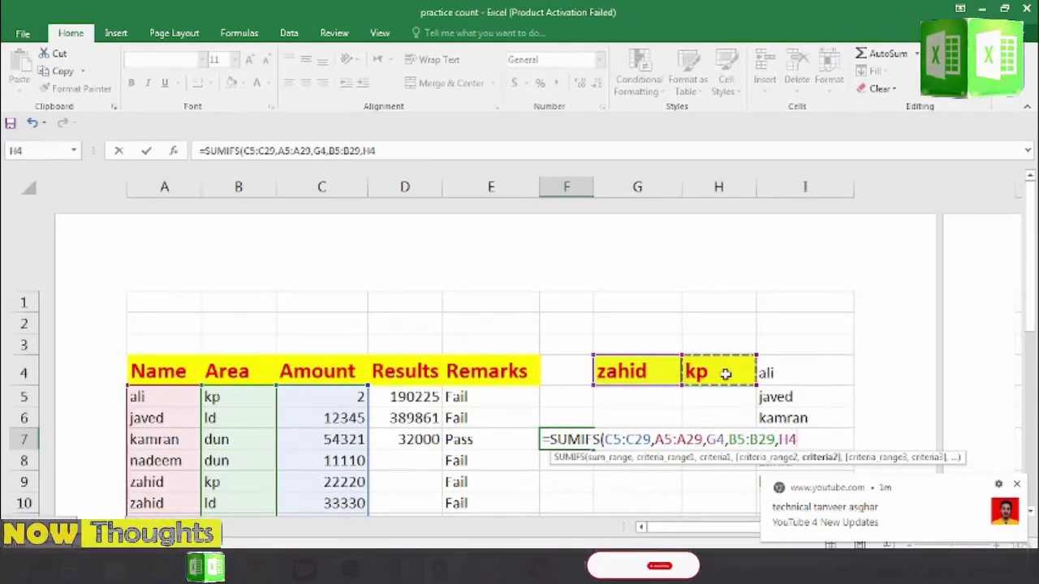
pyautogui.press('Return')
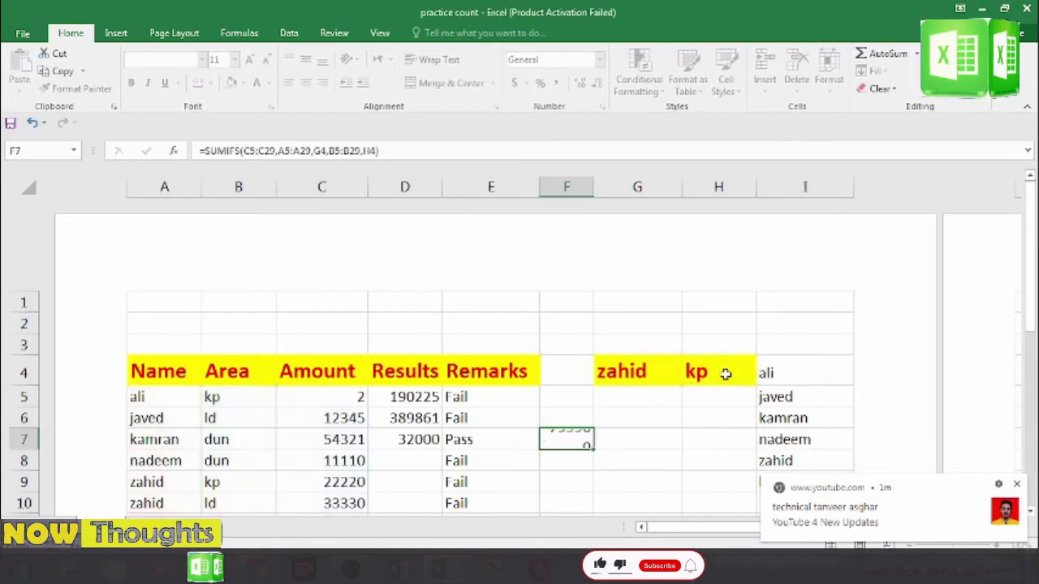
pyautogui.click(570, 438)
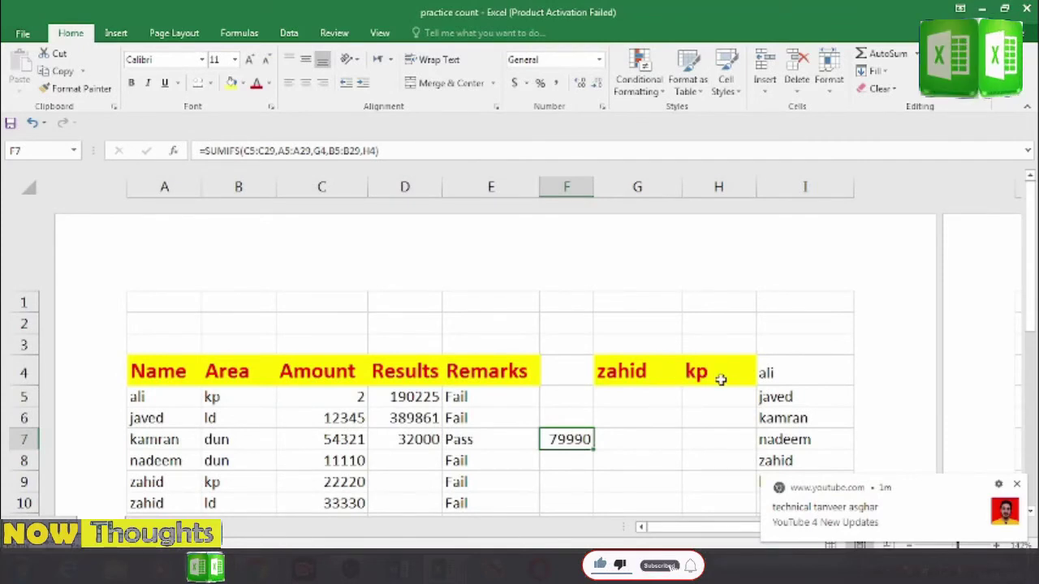
pyautogui.click(629, 373)
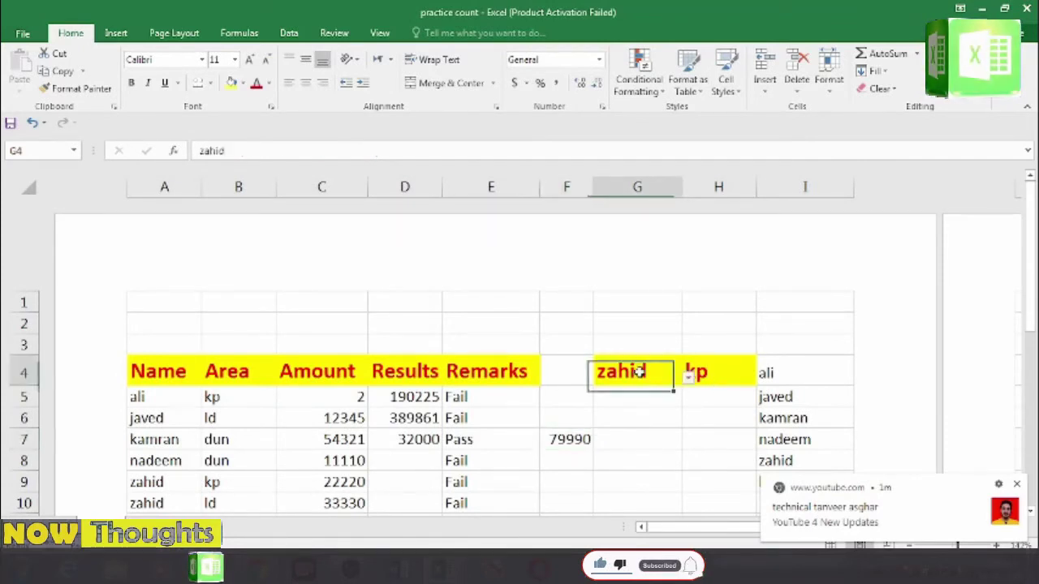
pyautogui.click(688, 376)
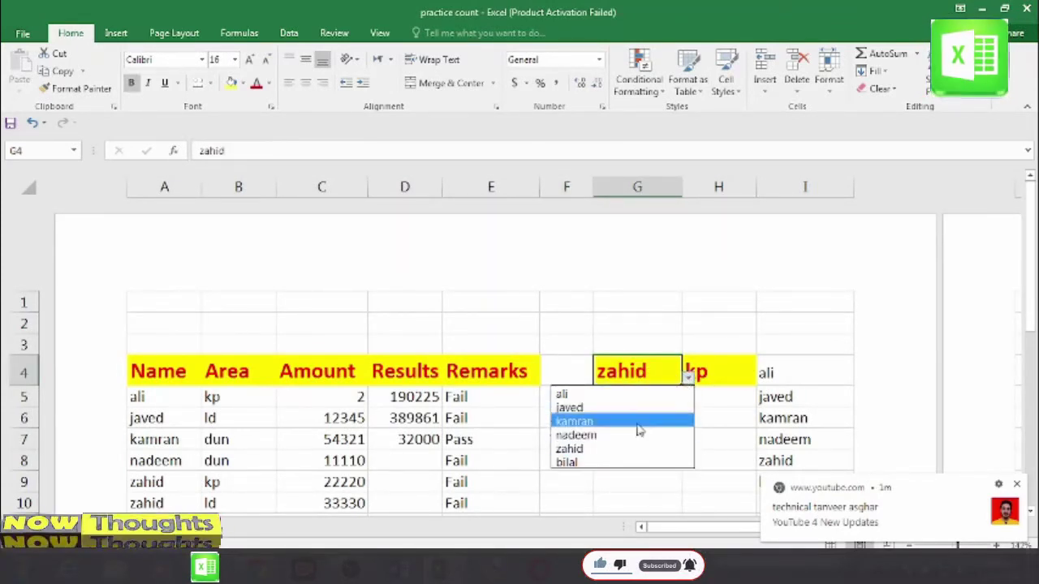
pyautogui.press('Escape')
pyautogui.click(688, 376)
pyautogui.click(625, 416)
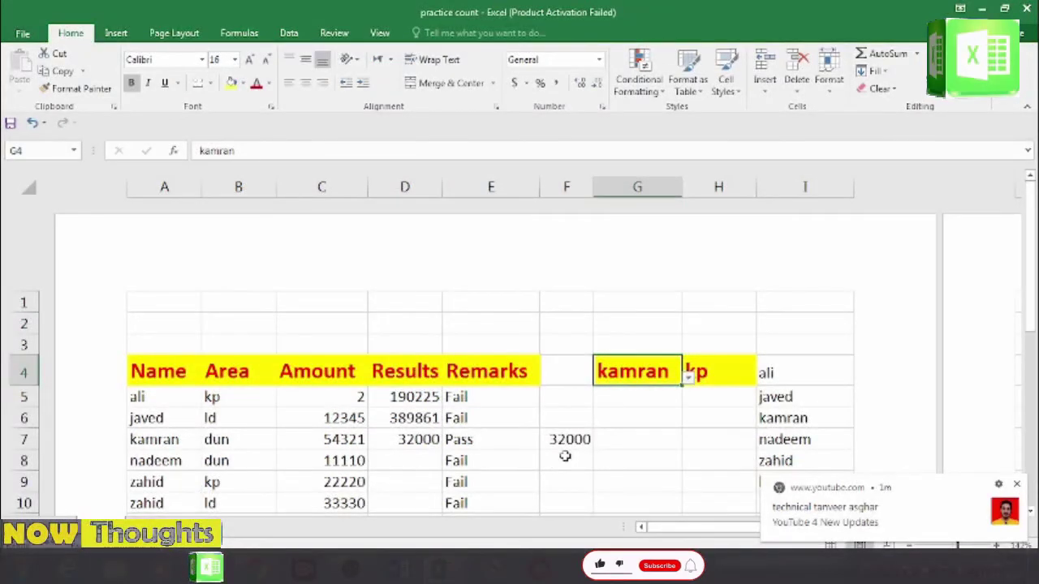
pyautogui.click(738, 374)
pyautogui.click(762, 377)
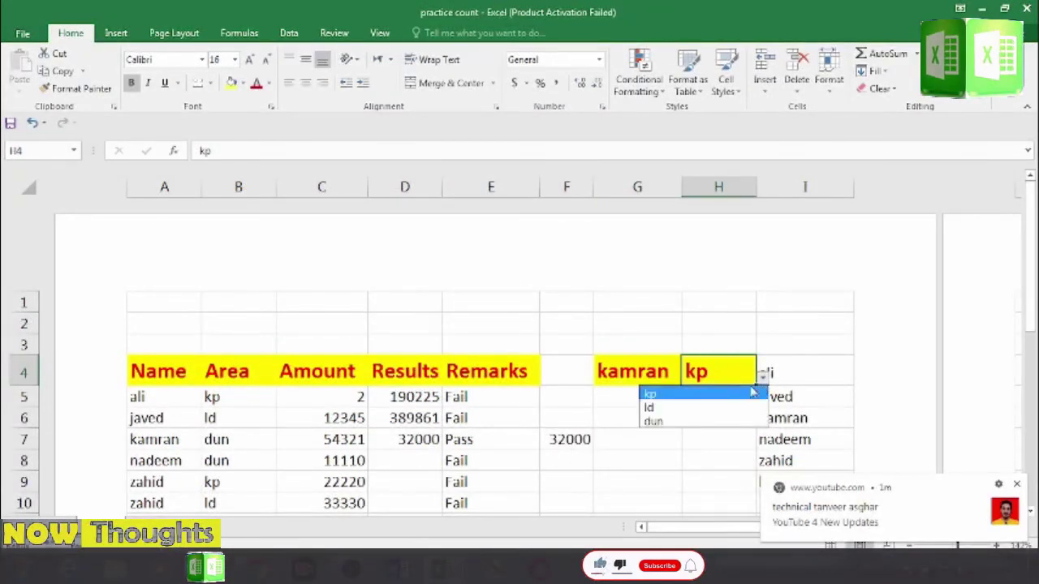
pyautogui.click(703, 407)
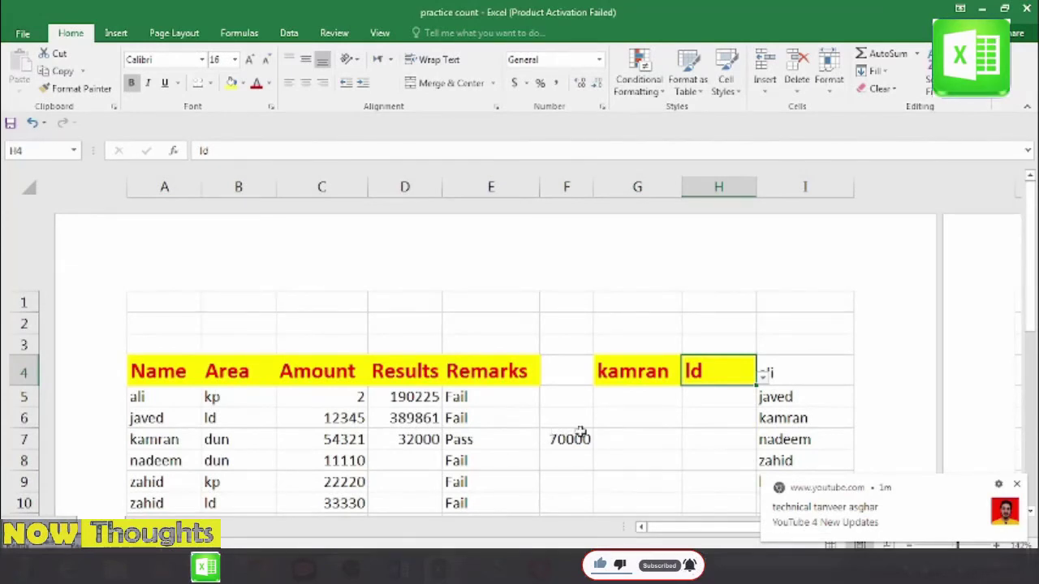
pyautogui.click(654, 374)
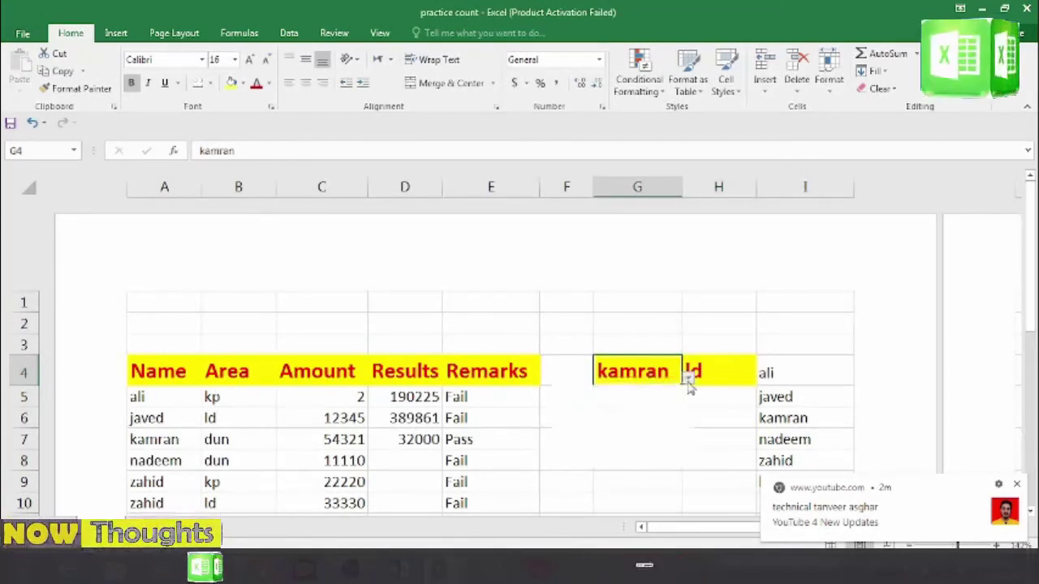
pyautogui.click(687, 378)
pyautogui.press('Down')
pyautogui.press('Down')
pyautogui.press('Return')
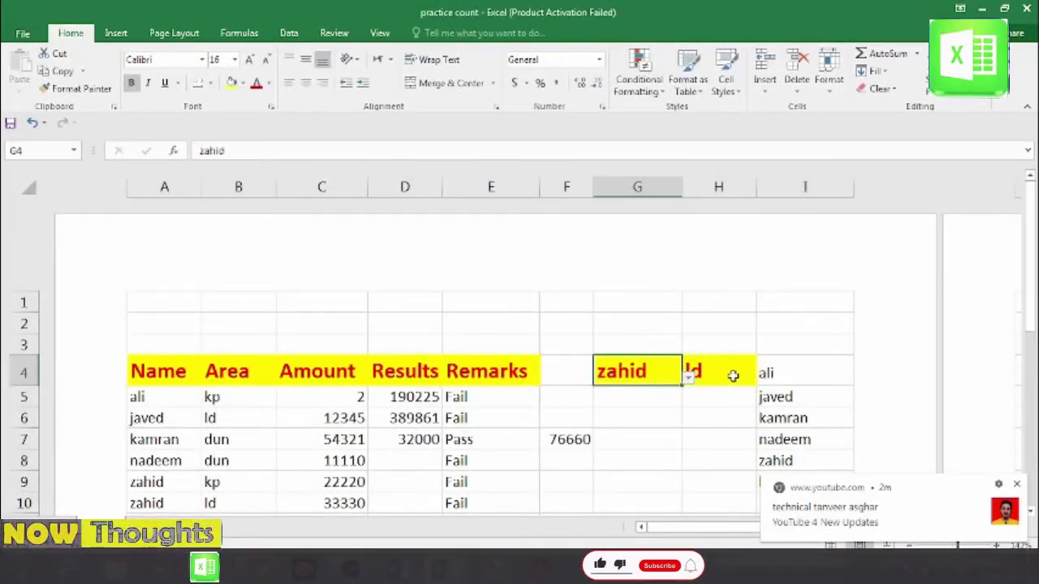
pyautogui.click(733, 375)
pyautogui.click(761, 382)
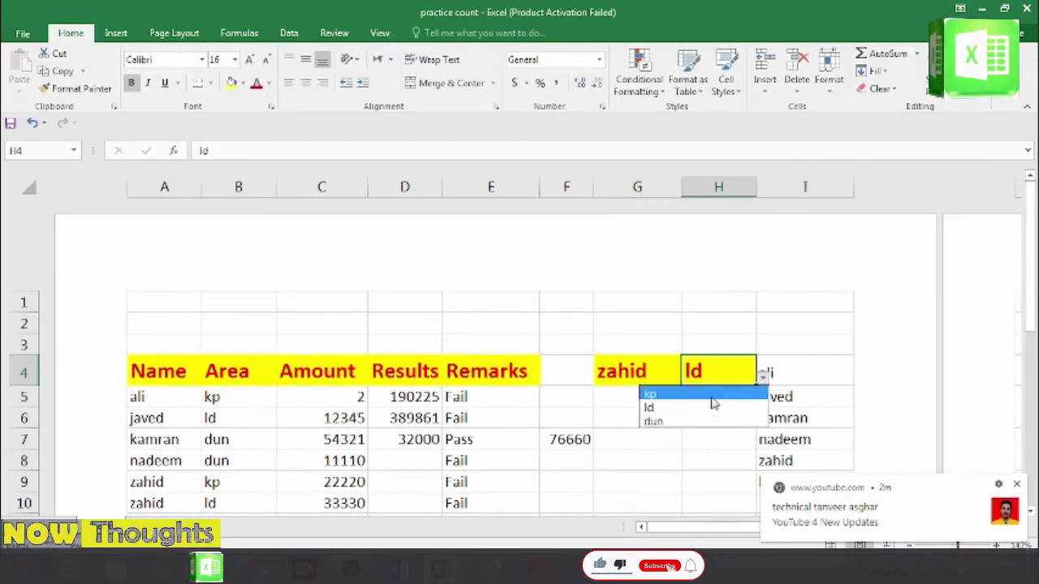
pyautogui.click(712, 392)
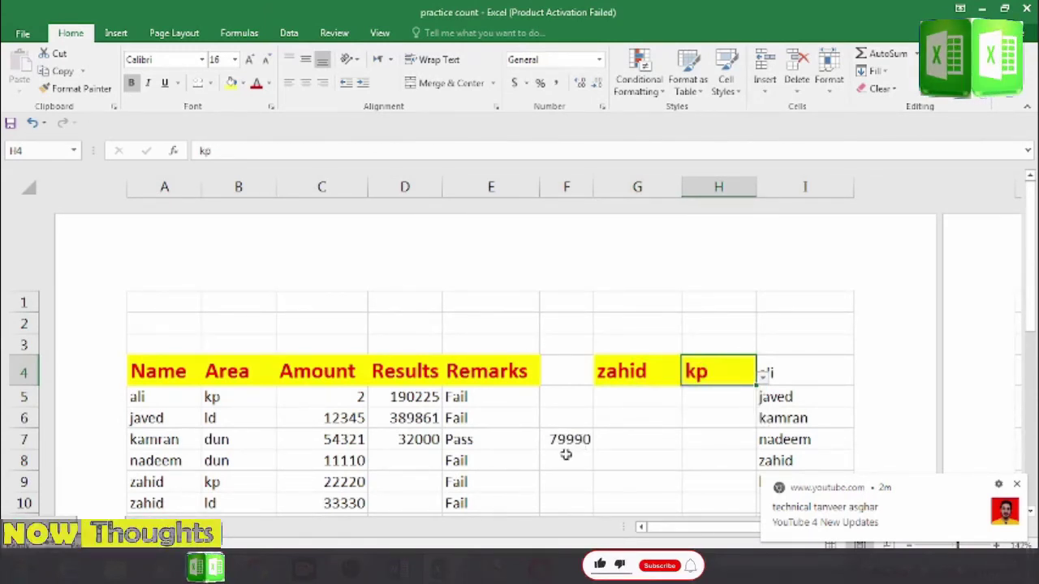